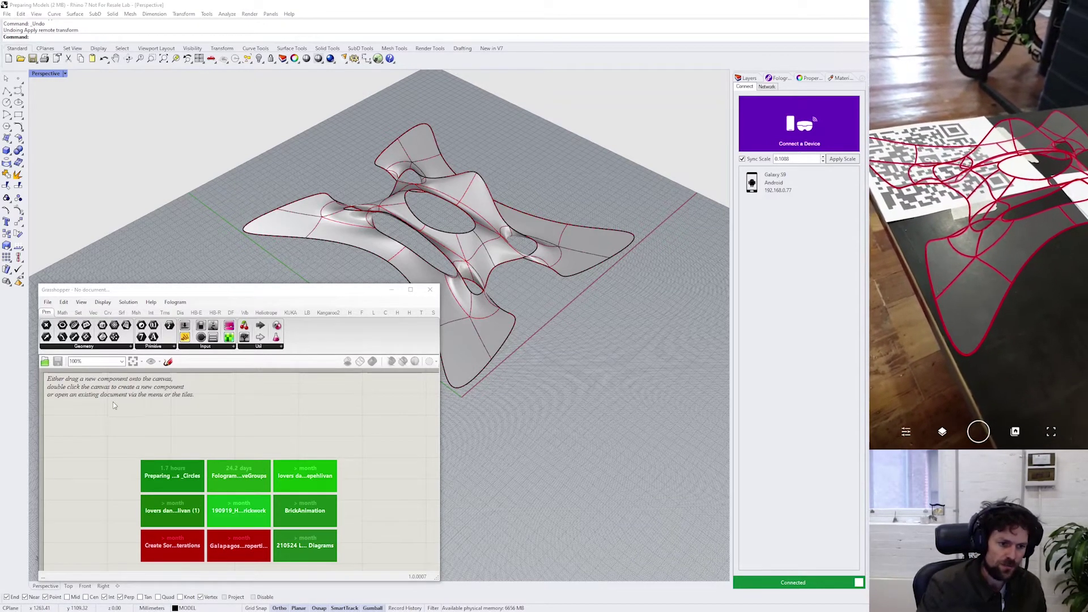
- Add a SubD parameter to the Grasshopper canvas via a 'subd' search
double_click(110, 424)
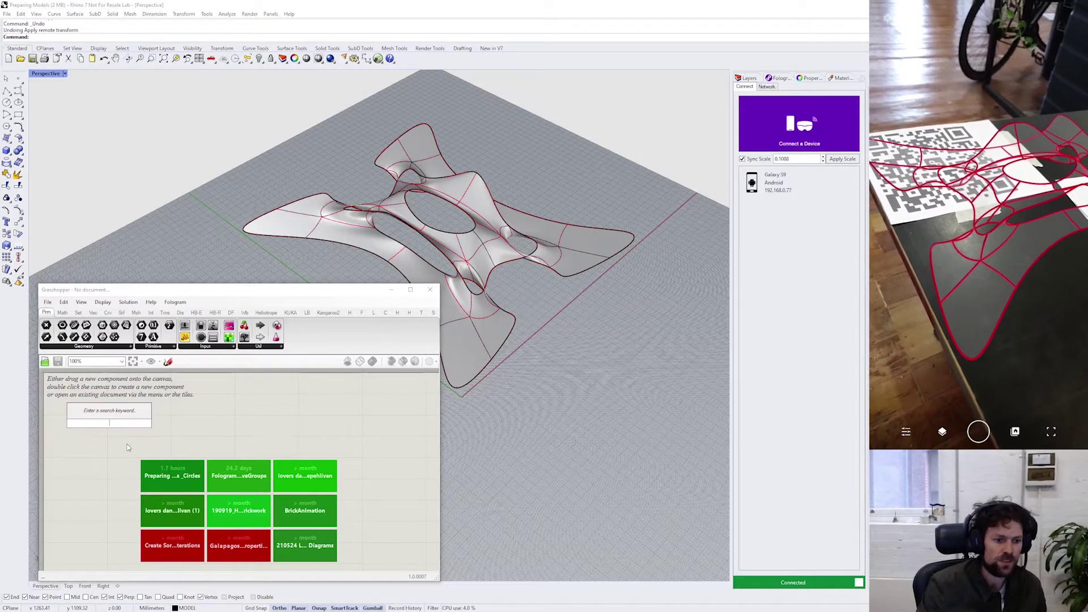
text(subd)
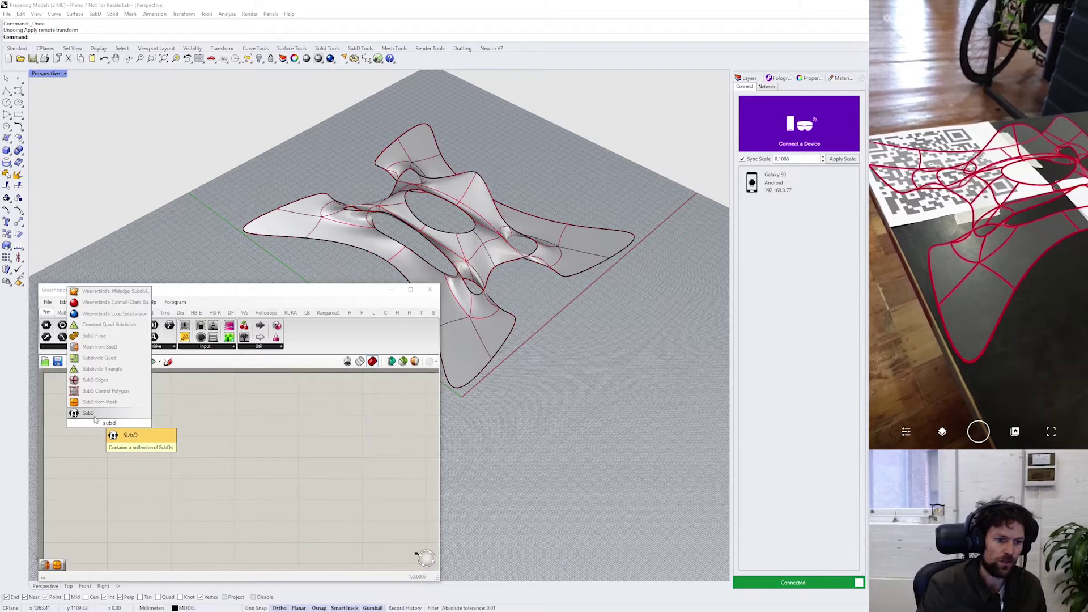
key(Return)
- Use Set One SubD to reference the freeform SubD surface from the Rhino viewport
right_click(112, 428)
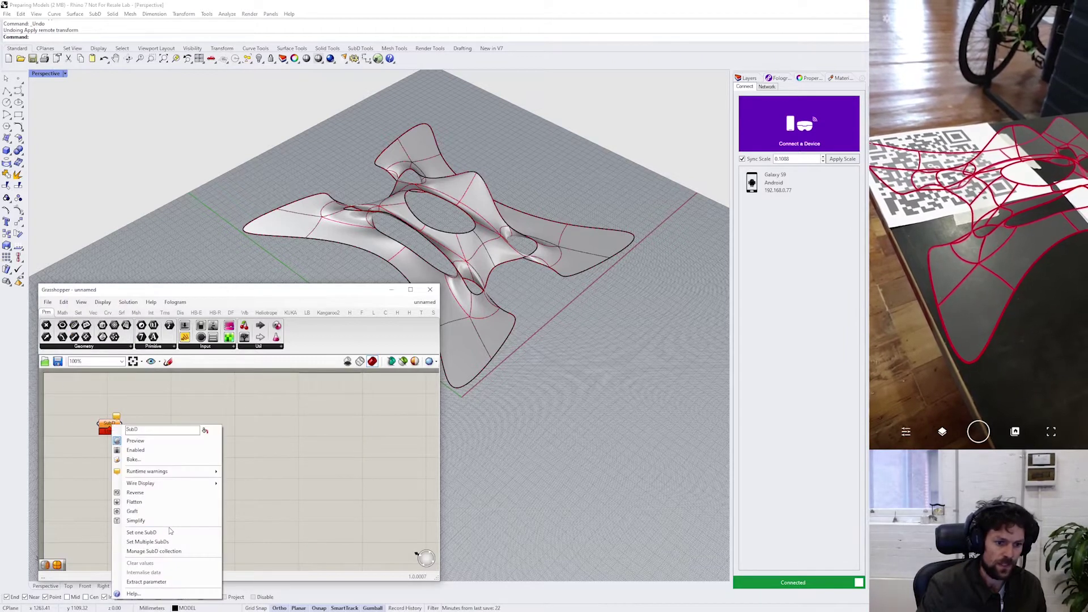
click(301, 477)
click(453, 342)
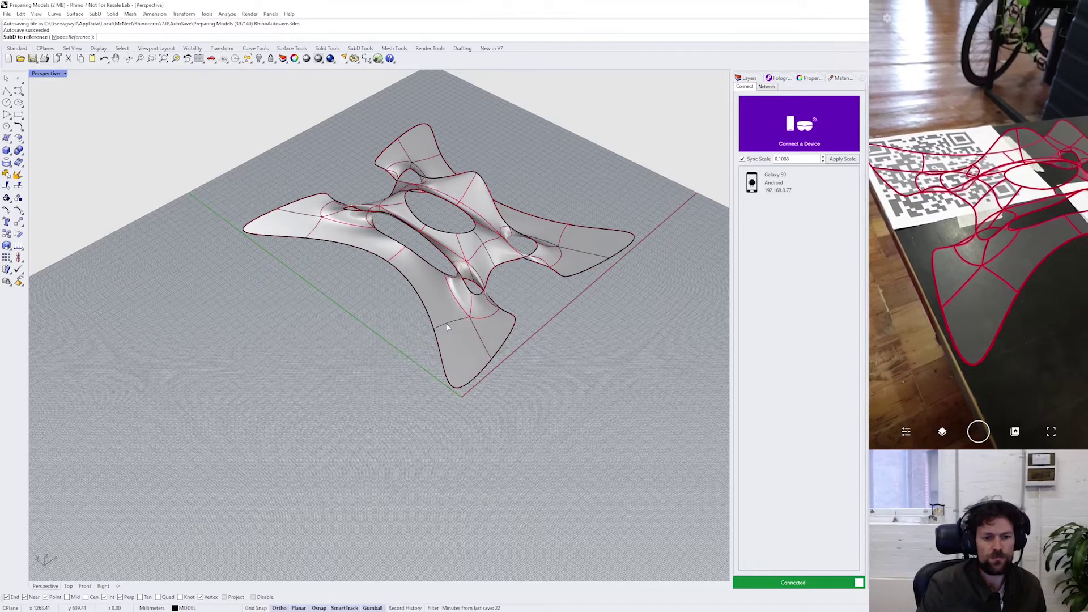
click(448, 332)
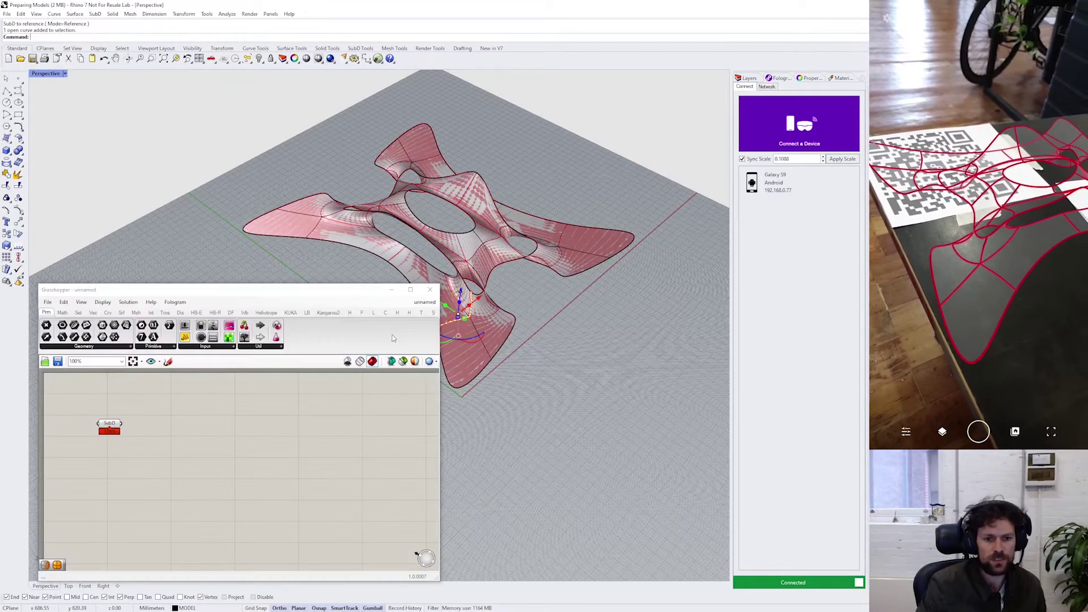
click(585, 359)
drag(109, 427, 91, 410)
click(165, 417)
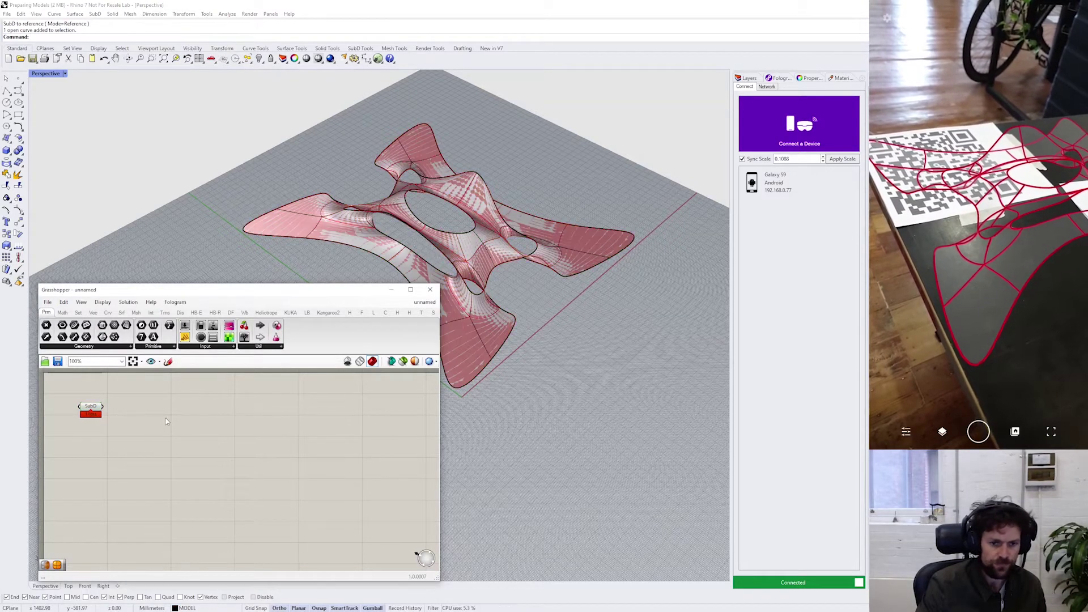
double_click(151, 420)
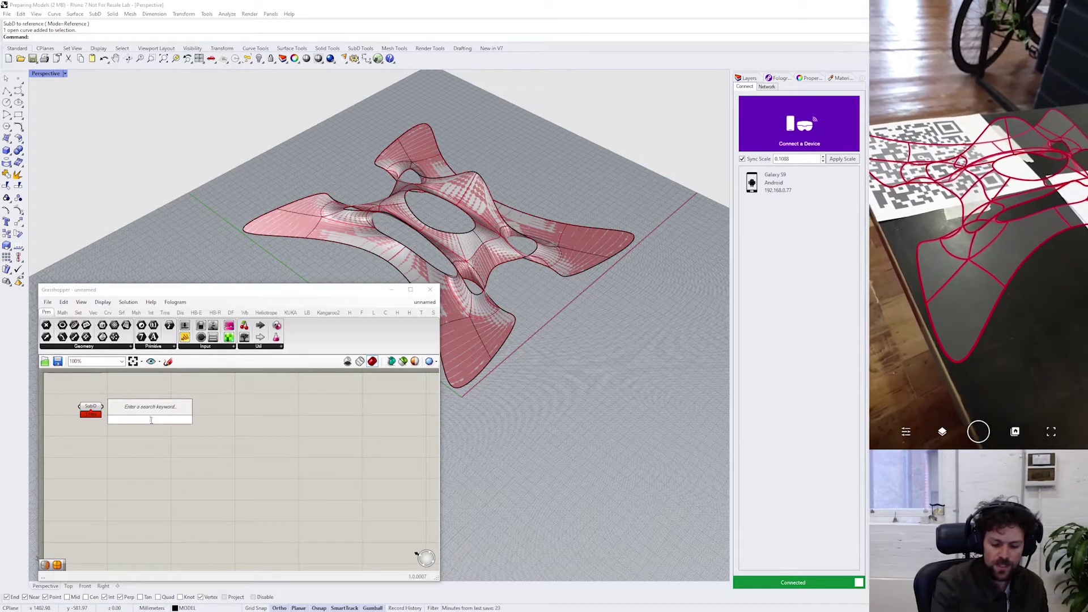
- Add a Contour component and wire the SubD parameter into it
text(contour)
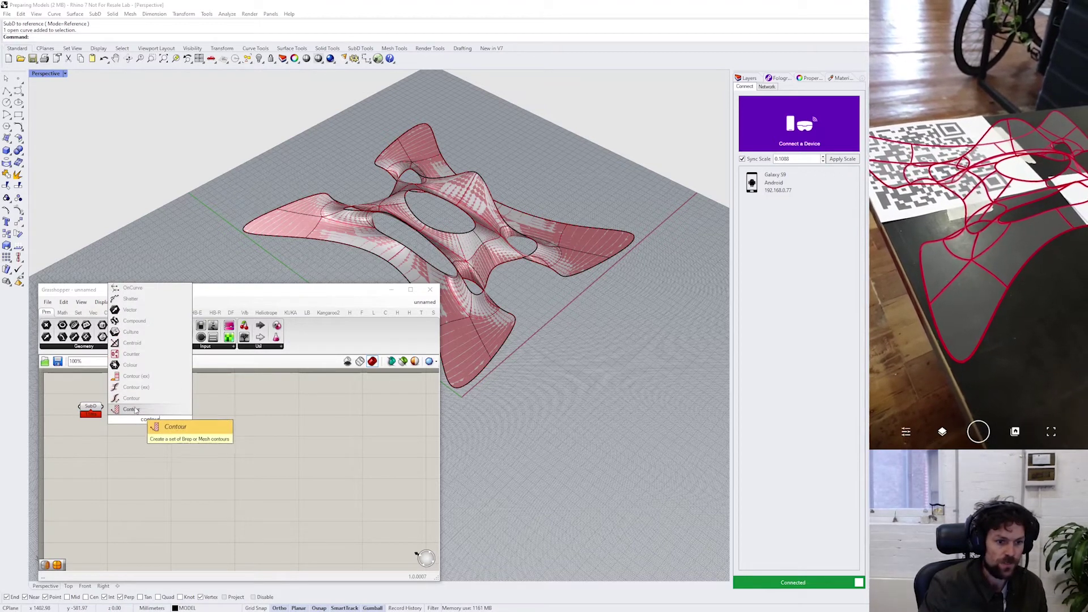
click(134, 411)
drag(102, 406, 187, 425)
- Add a number slider at 100 and connect it to the Contour's Distance input
double_click(84, 441)
text(100)
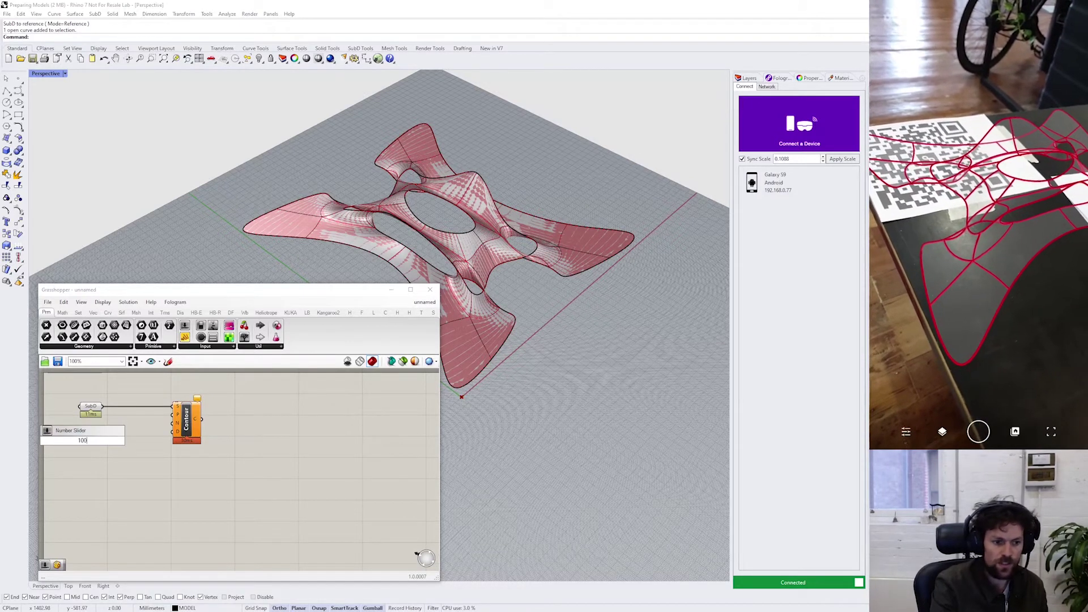
key(Return)
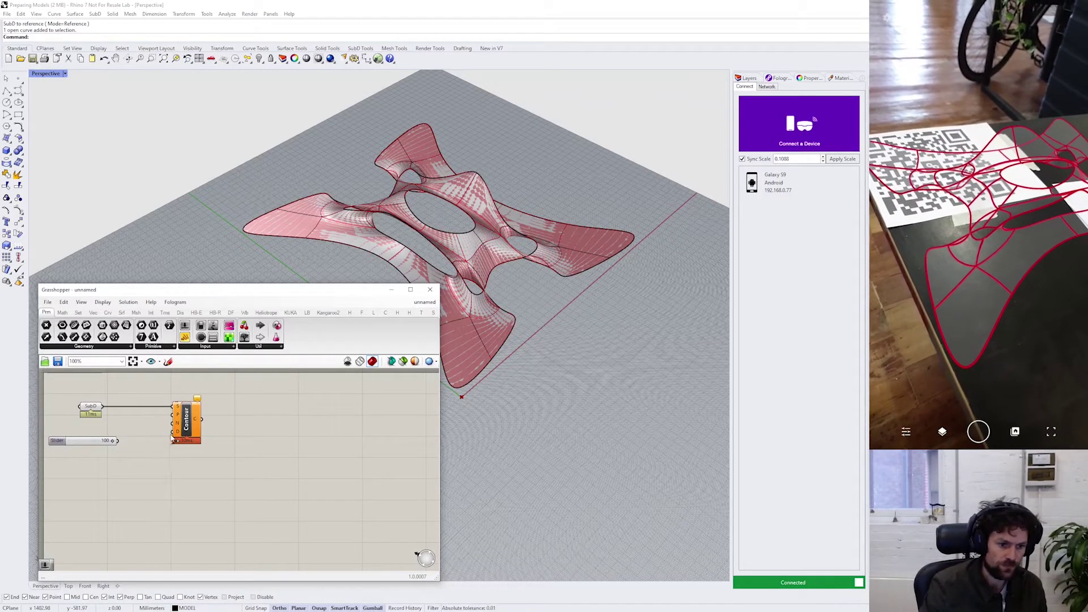
drag(173, 433, 118, 440)
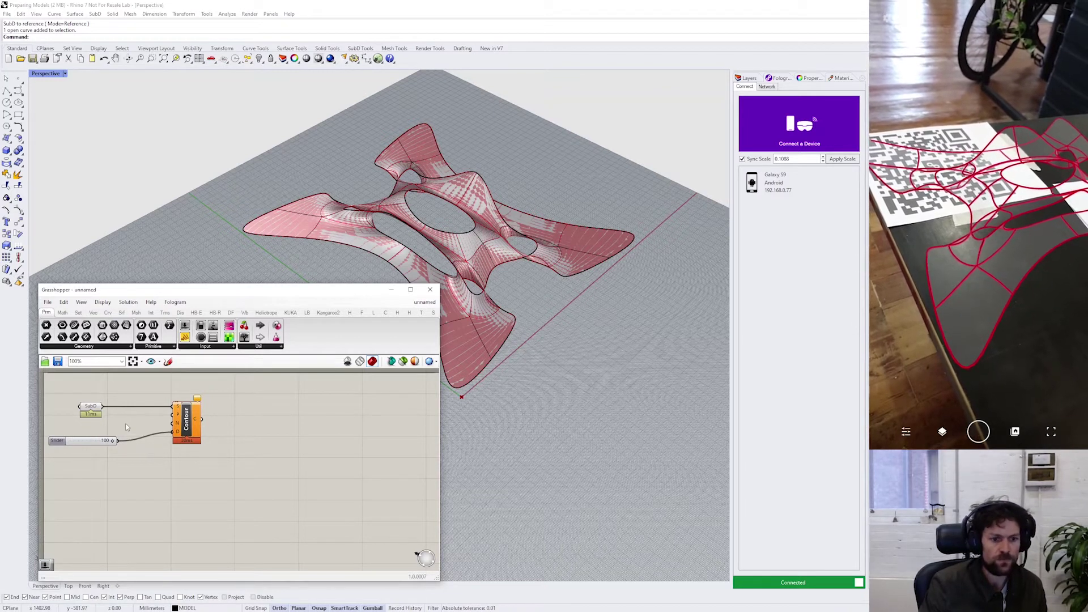
double_click(127, 424)
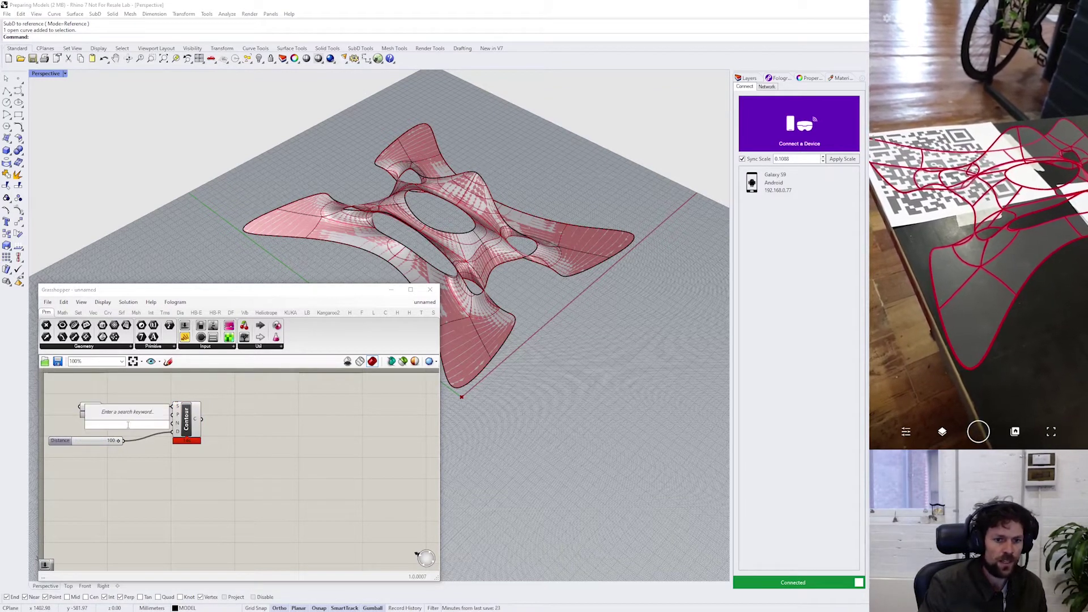
click(125, 462)
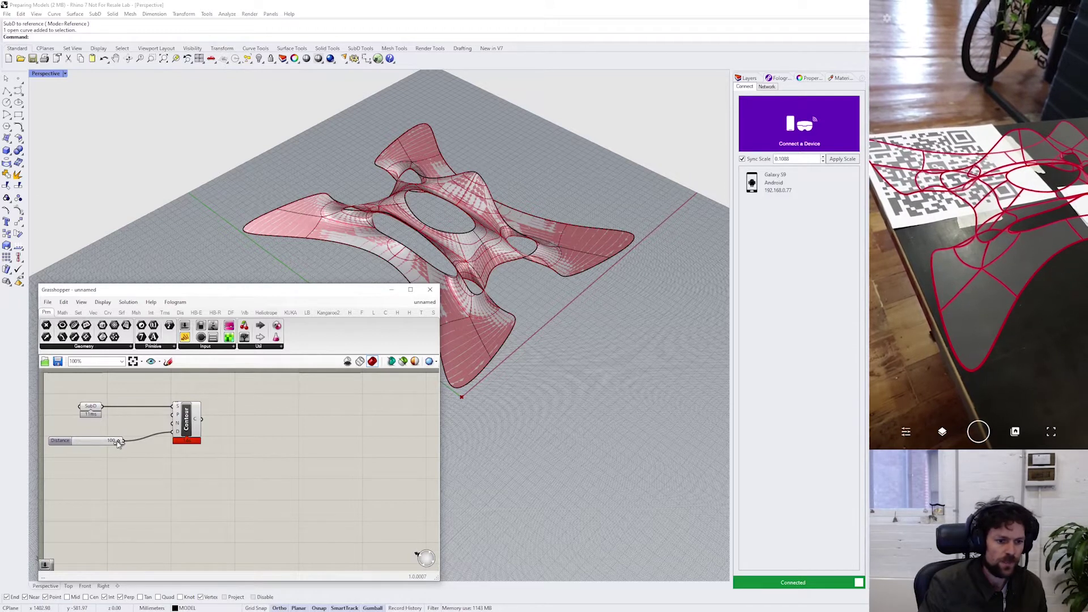
- Lower the contour distance slider to 23
drag(116, 443, 104, 453)
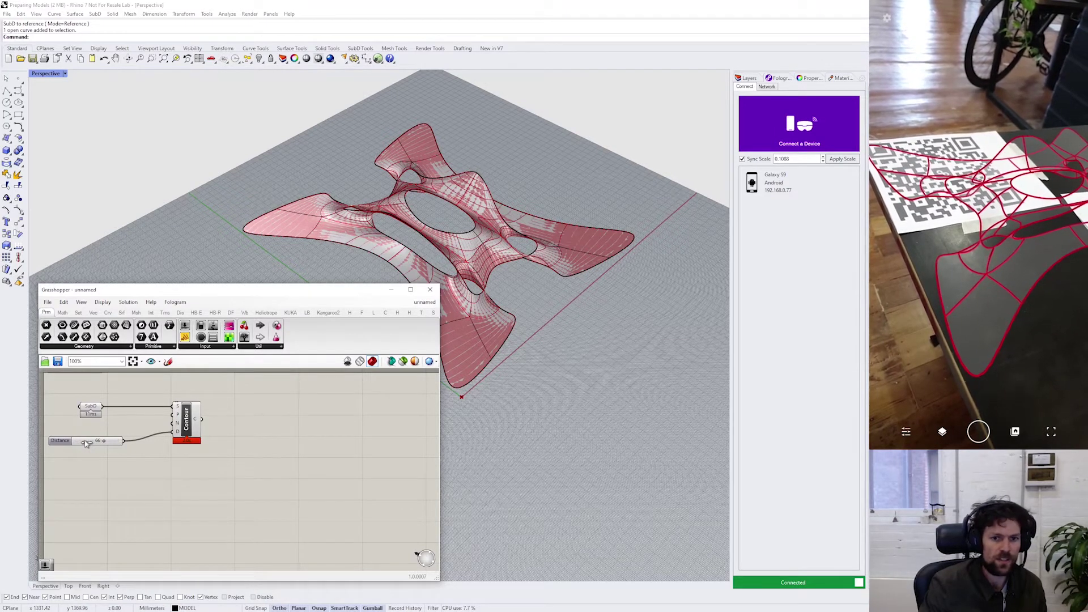
drag(86, 443, 88, 444)
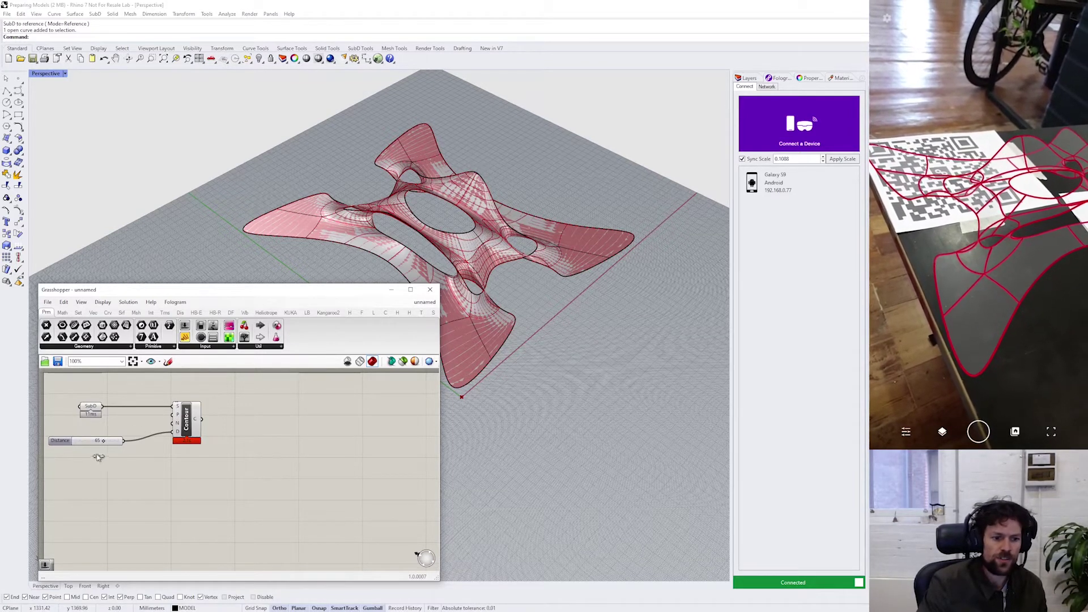
right_drag(470, 254, 587, 369)
drag(187, 426, 169, 425)
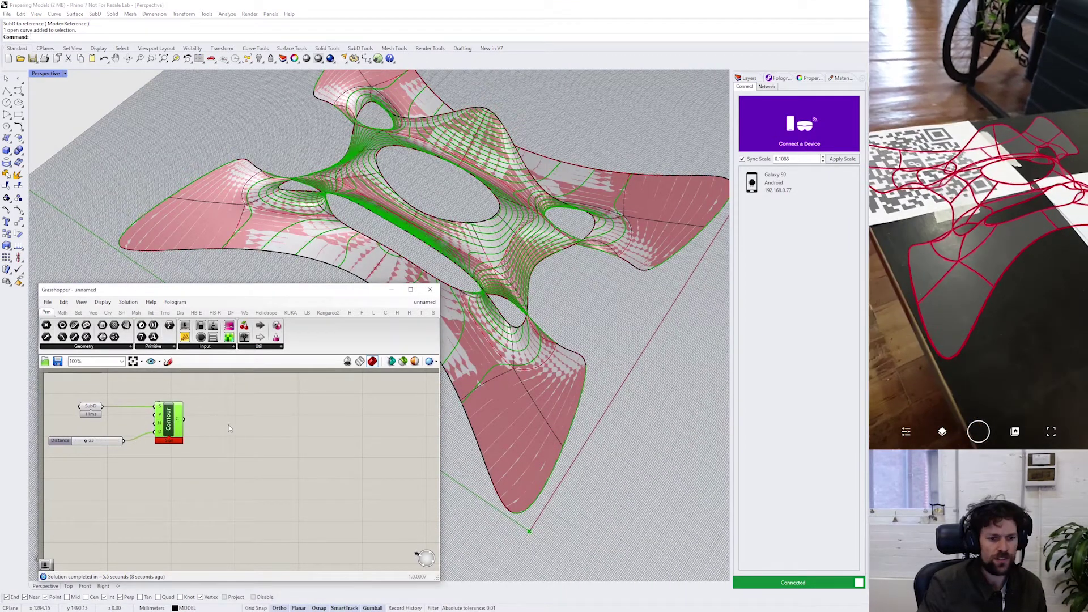
- Place a Fologram Sync Object from the Fologram Sync group beside the Contour component
click(221, 421)
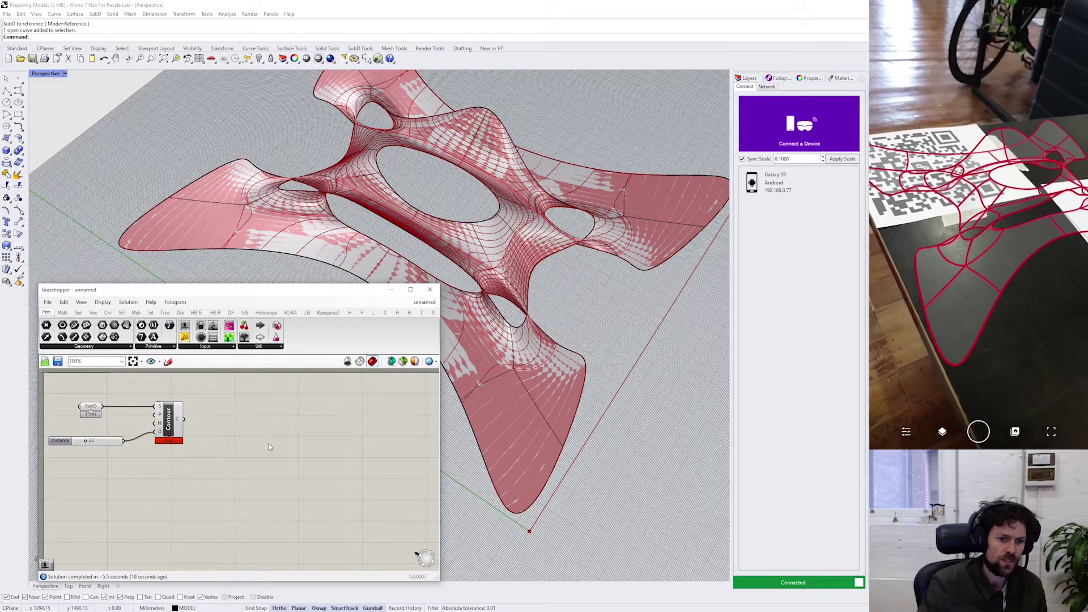
click(362, 313)
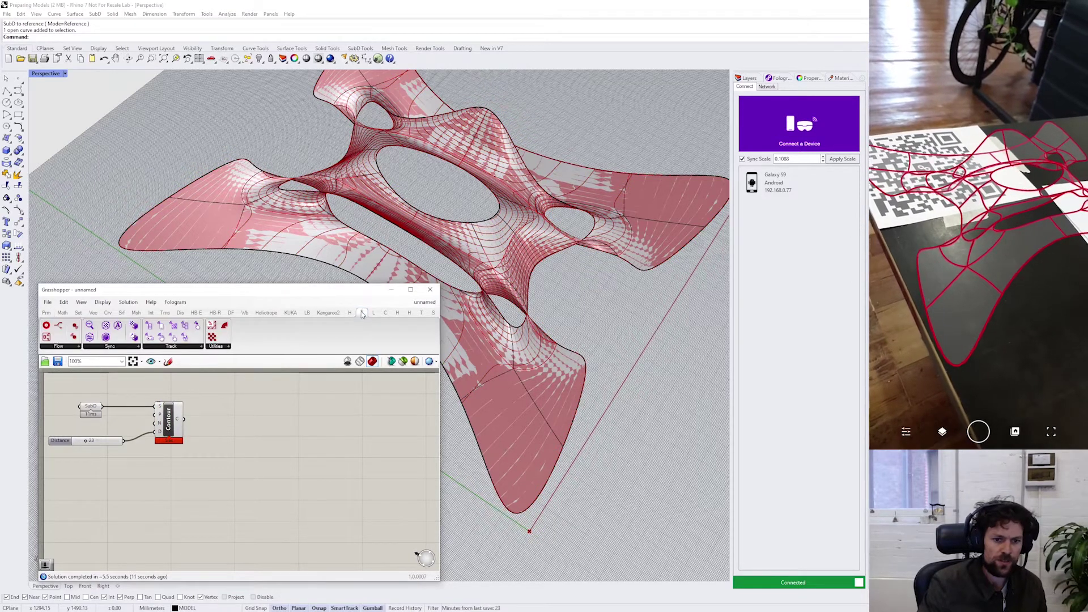
click(110, 347)
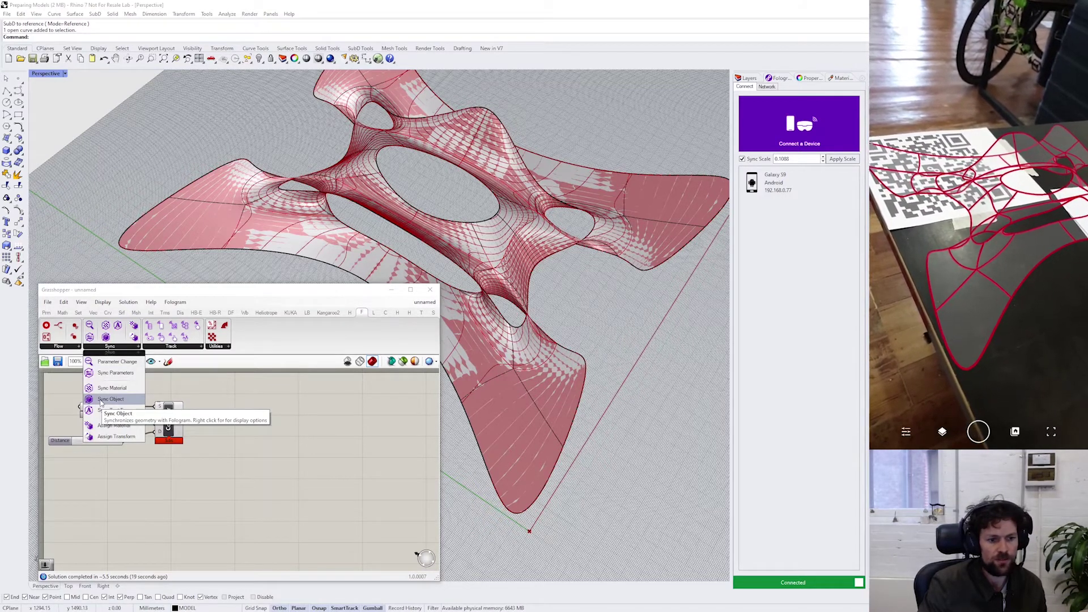
drag(101, 402, 226, 429)
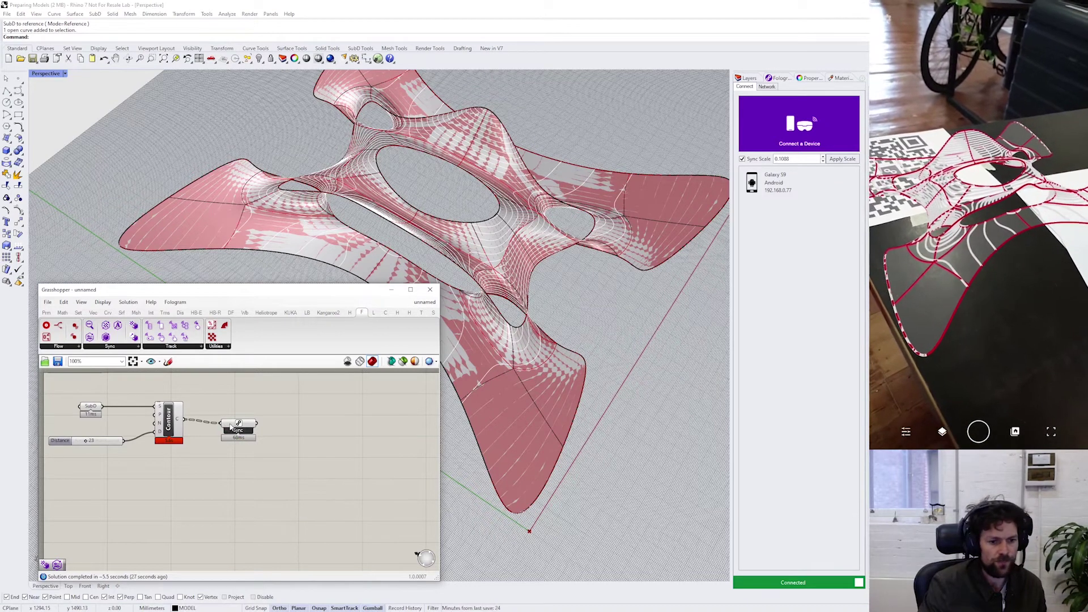
drag(231, 425, 251, 420)
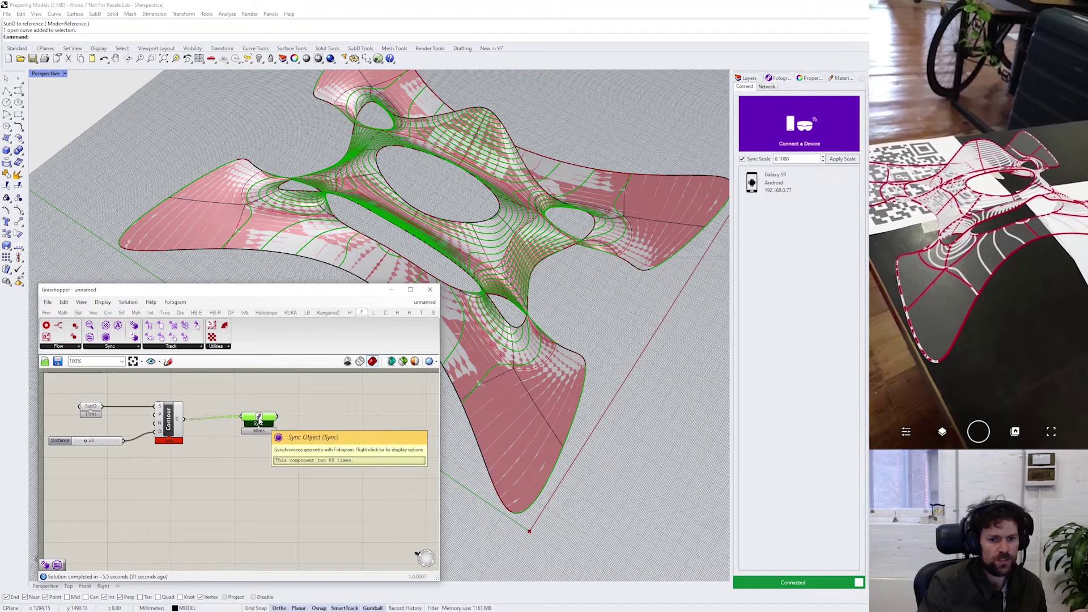
- Set the contour Sync Object's curve radius to 1 in its display options
right_click(259, 422)
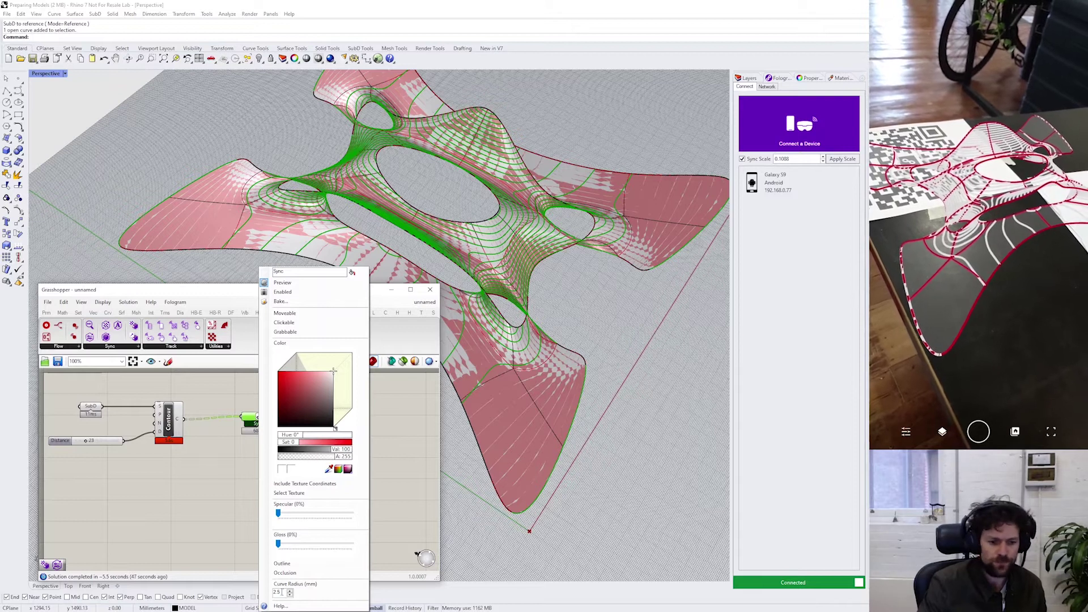
key(BackSpace)
key(BackSpace)
text(1)
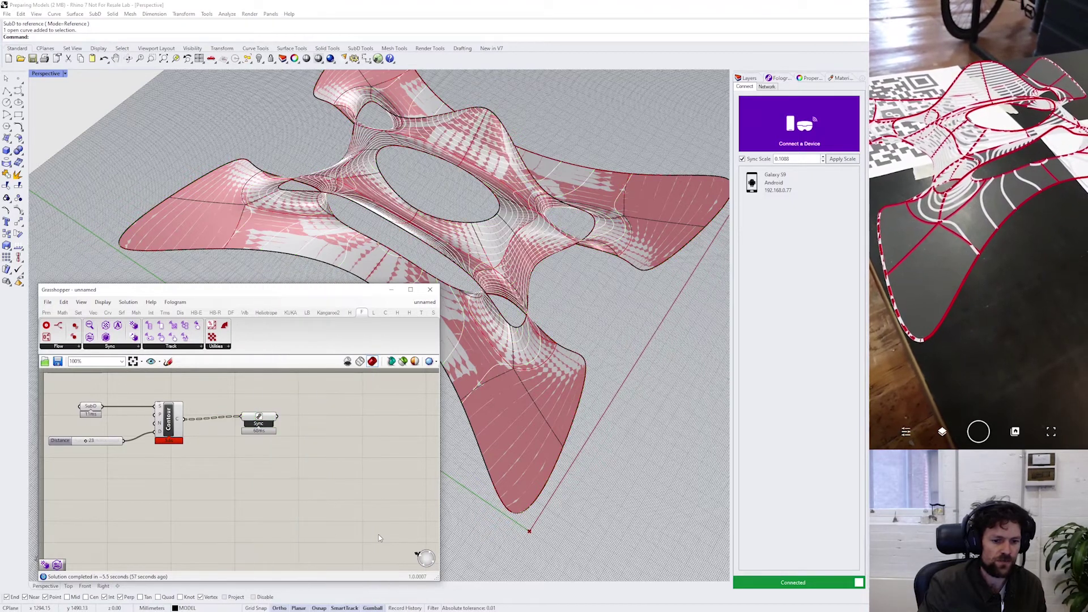
click(379, 538)
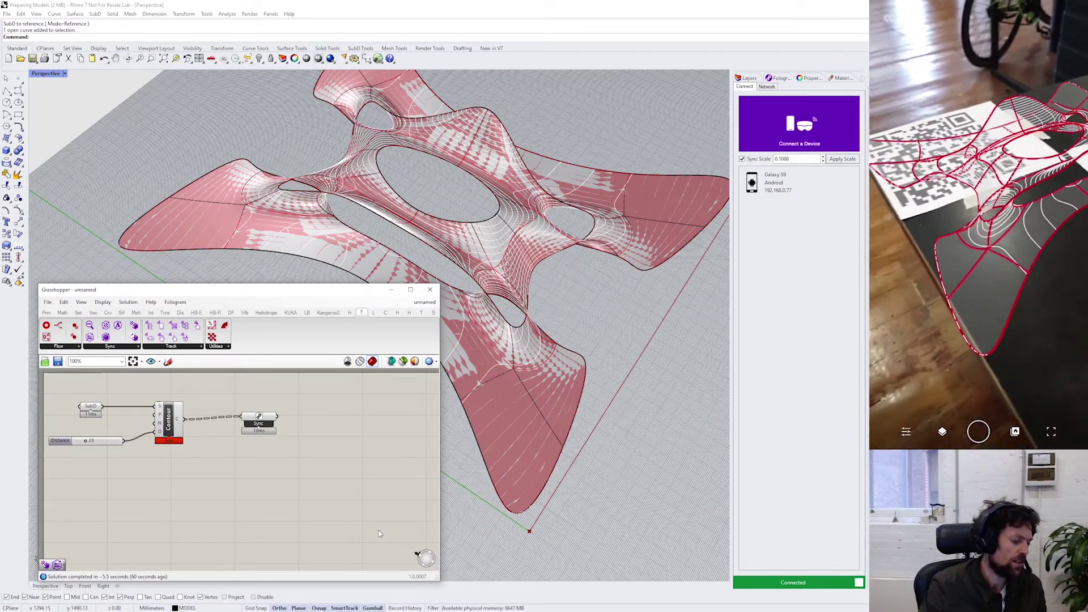
- Make the contour Sync Object colour a lightened, mostly transparent red
right_click(260, 418)
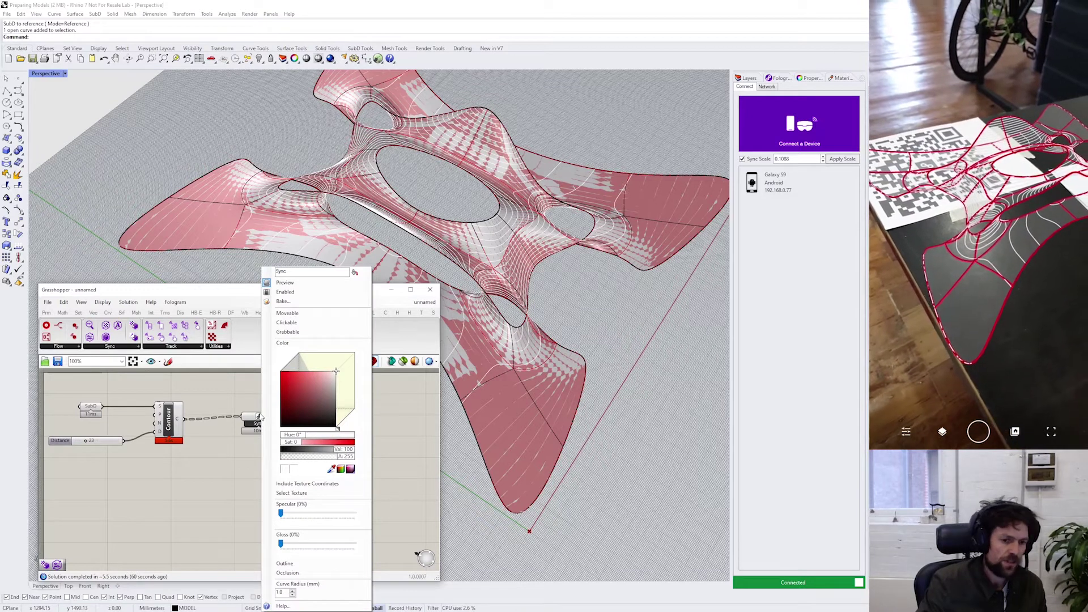
drag(317, 386, 281, 371)
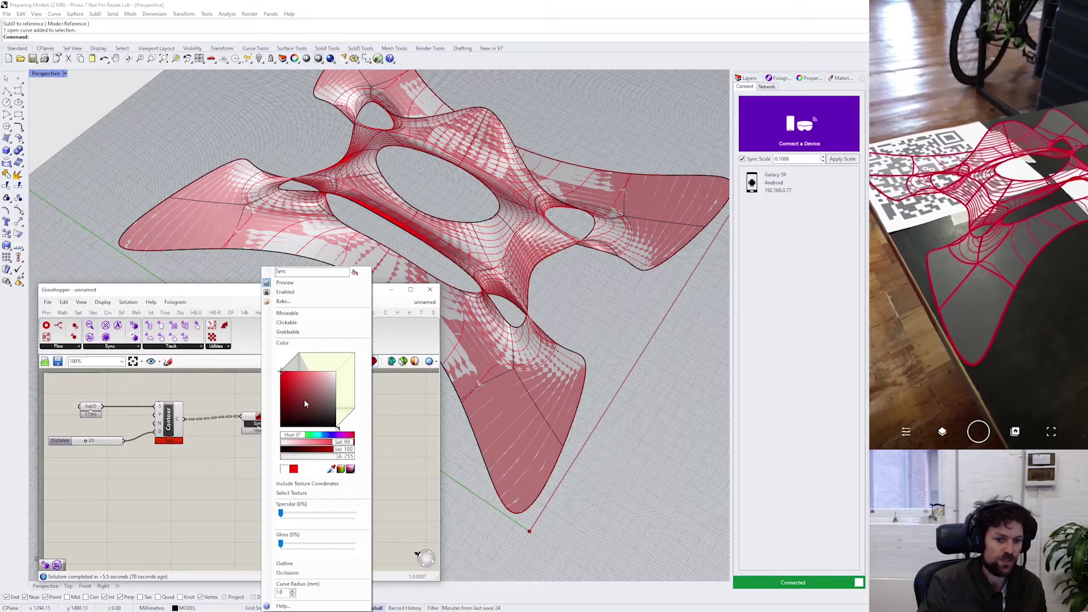
mouse_move(300, 389)
mouse_down()
mouse_move(314, 388)
mouse_move(309, 377)
mouse_move(274, 359)
mouse_up()
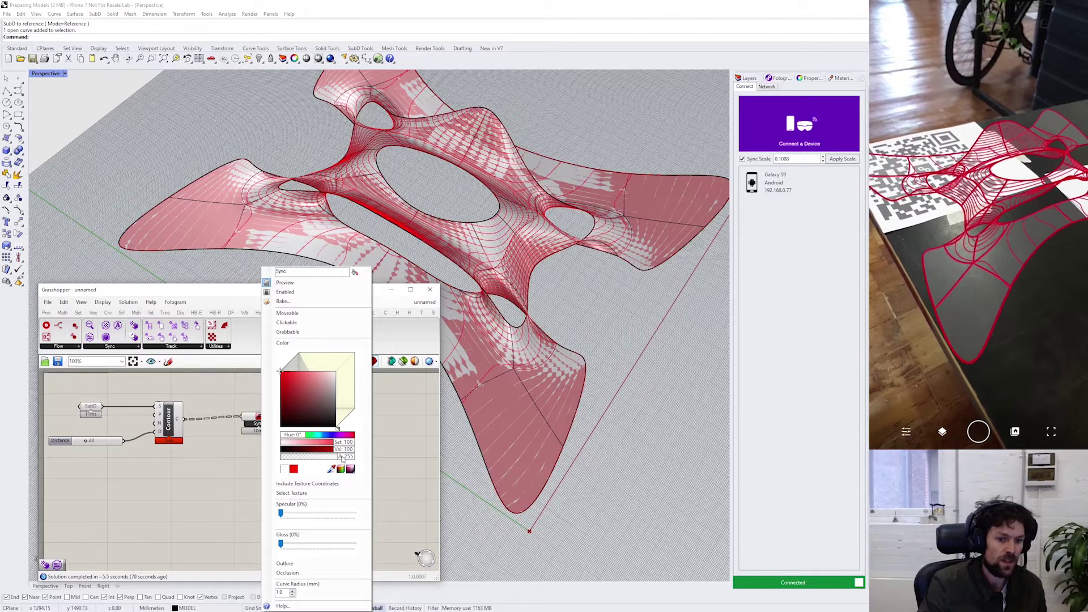
drag(343, 457, 368, 460)
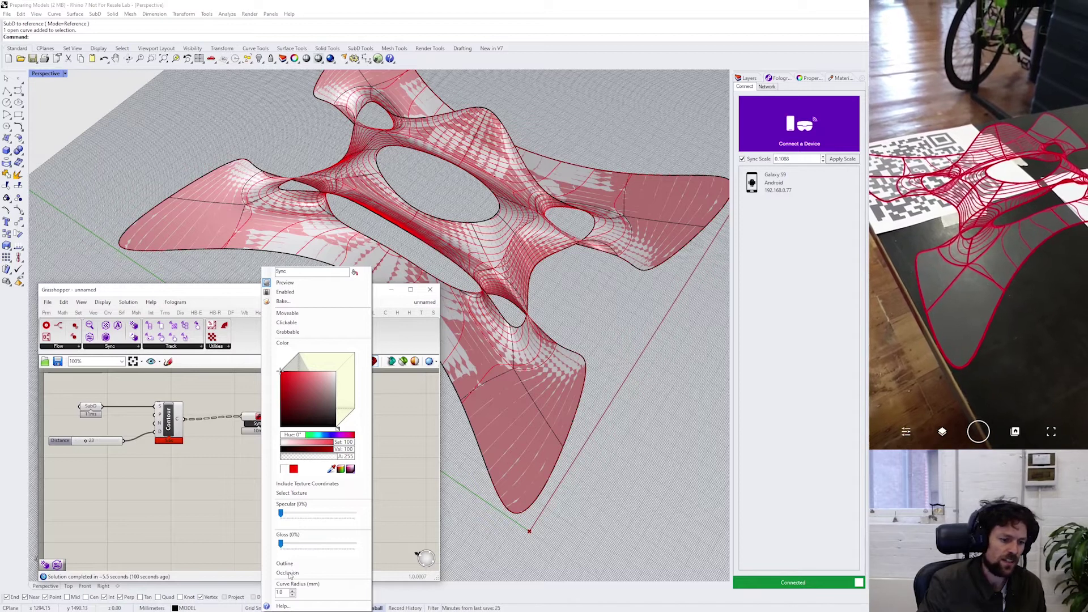
- In the Layers panel, make CURVES current and hide the MODEL layer
click(212, 536)
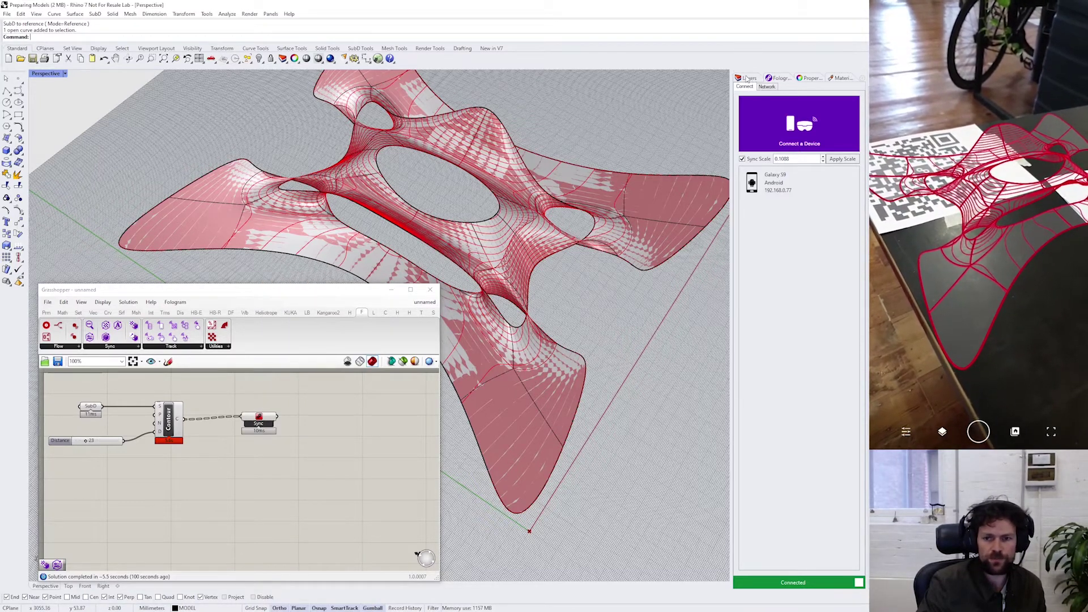
click(748, 78)
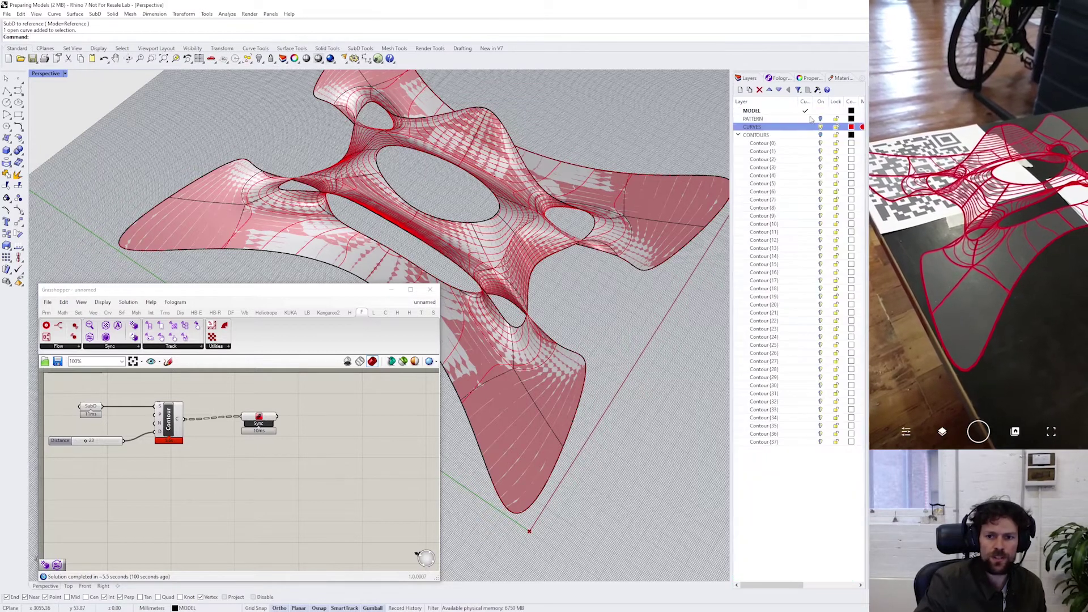
click(805, 127)
click(821, 111)
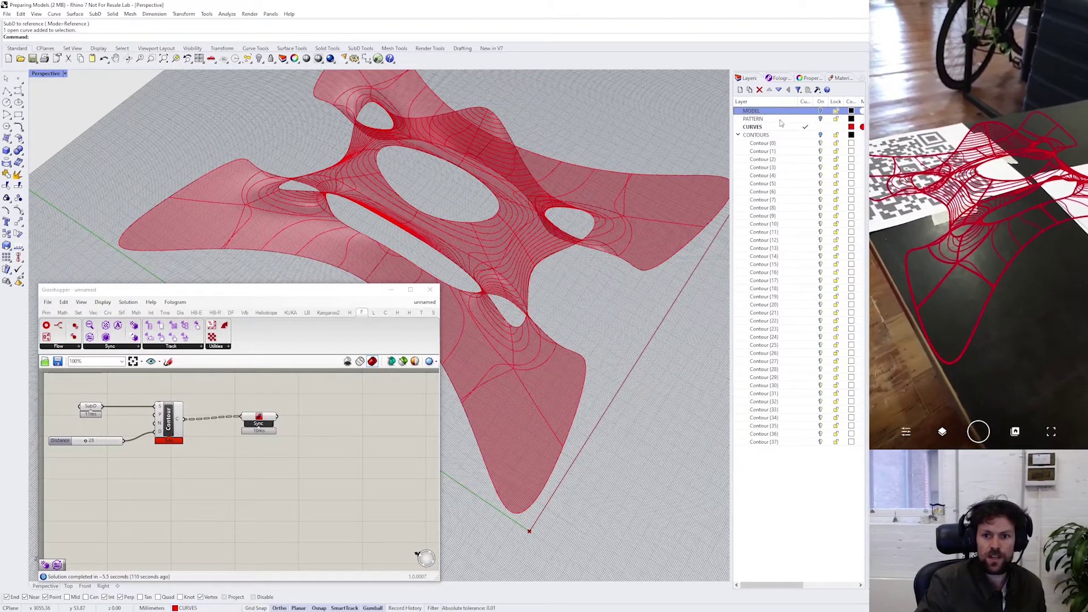
- Create Layer 01, make it the current layer, and hide CURVES
right_click(763, 470)
right_click(764, 470)
click(788, 473)
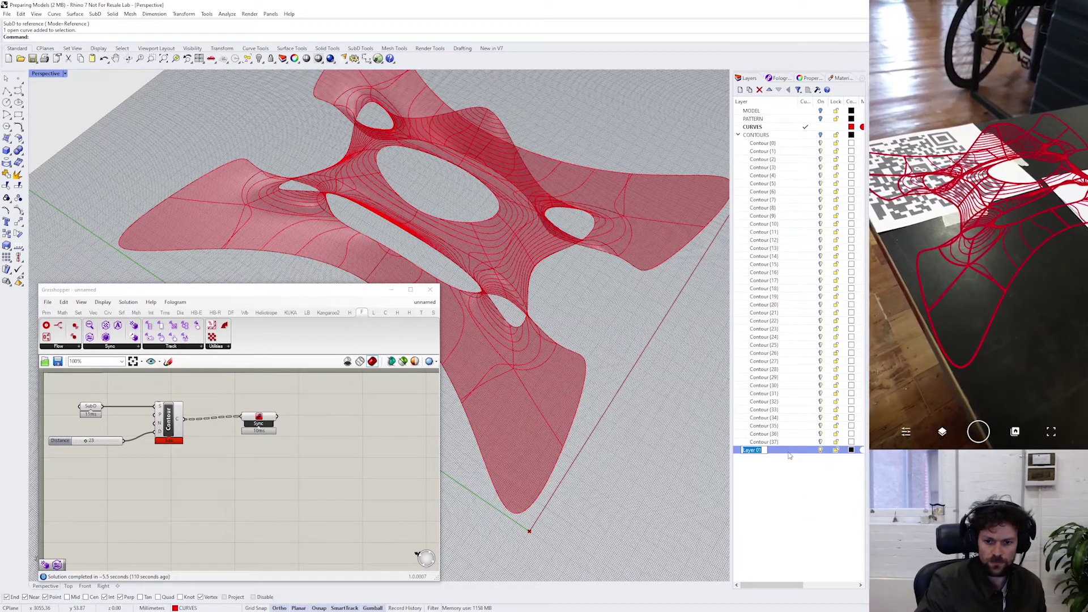
double_click(791, 454)
click(821, 127)
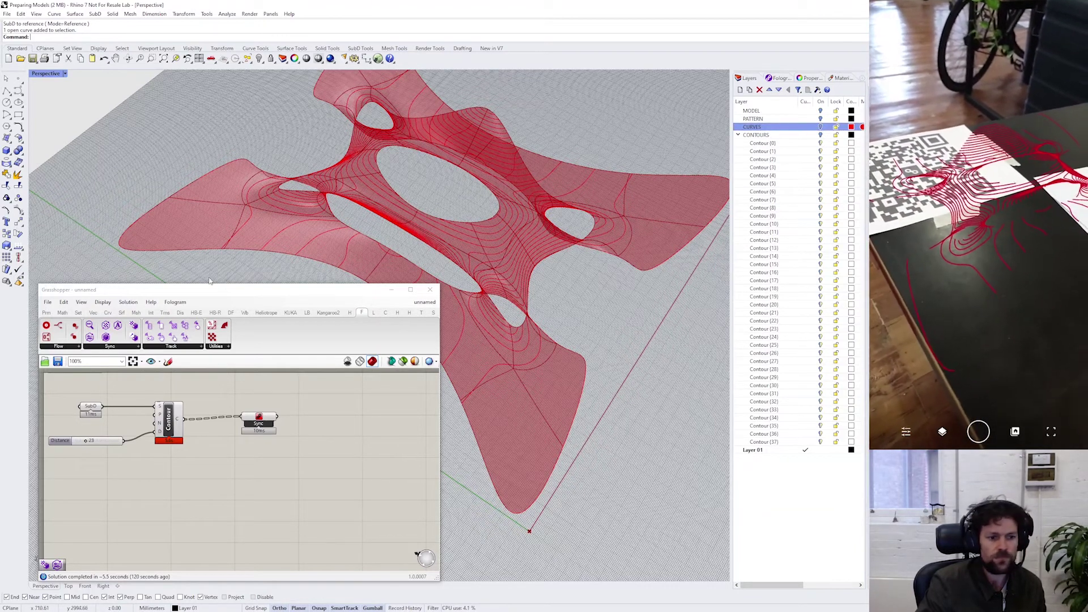
- Add a second Sync Object and feed the SubD surface into it
double_click(177, 481)
text(sync)
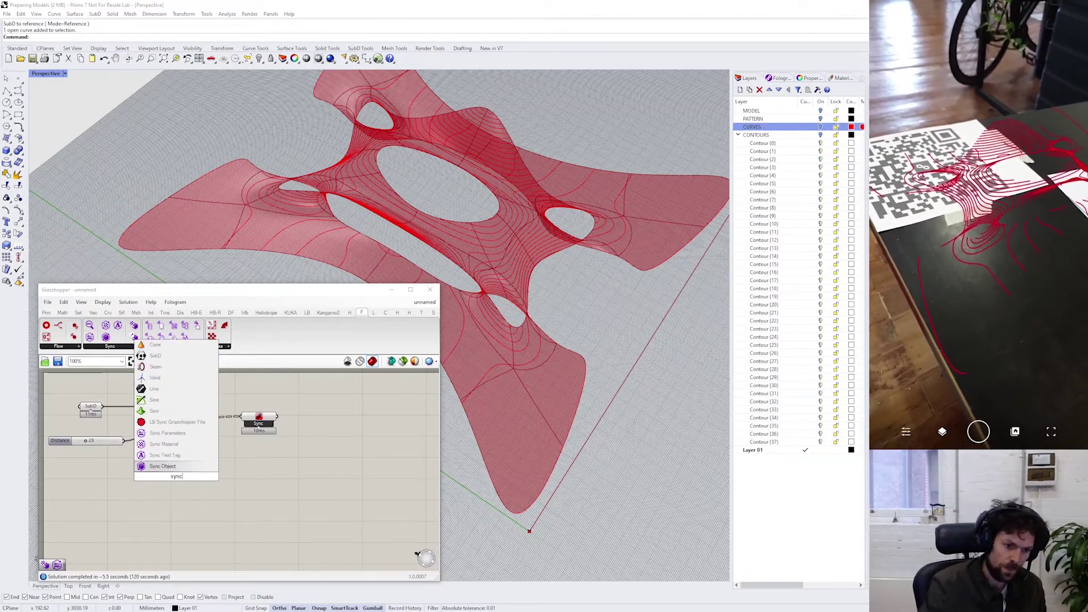
click(162, 466)
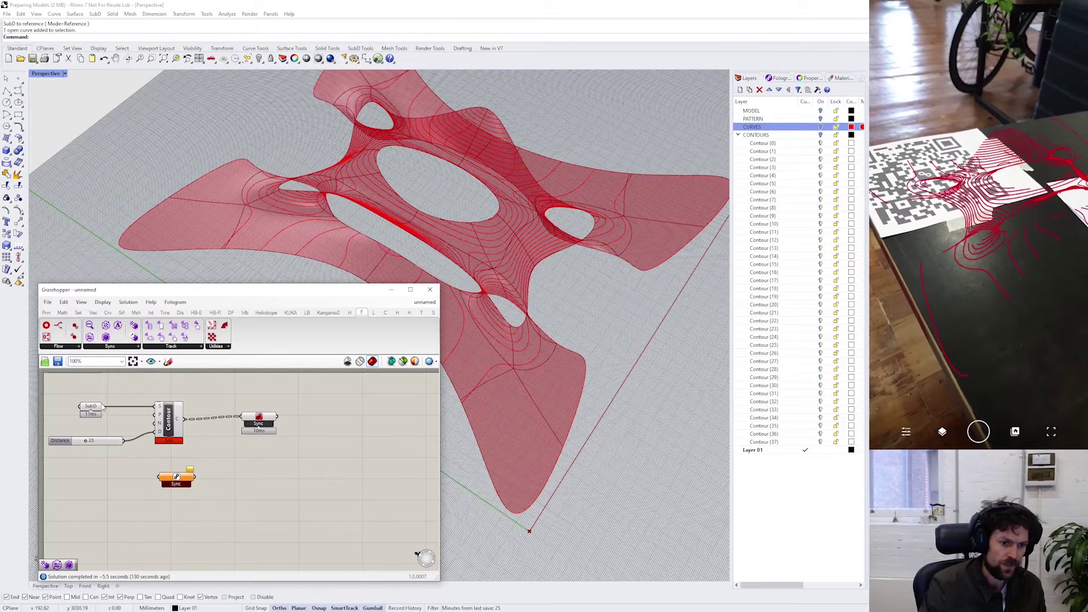
drag(103, 406, 159, 477)
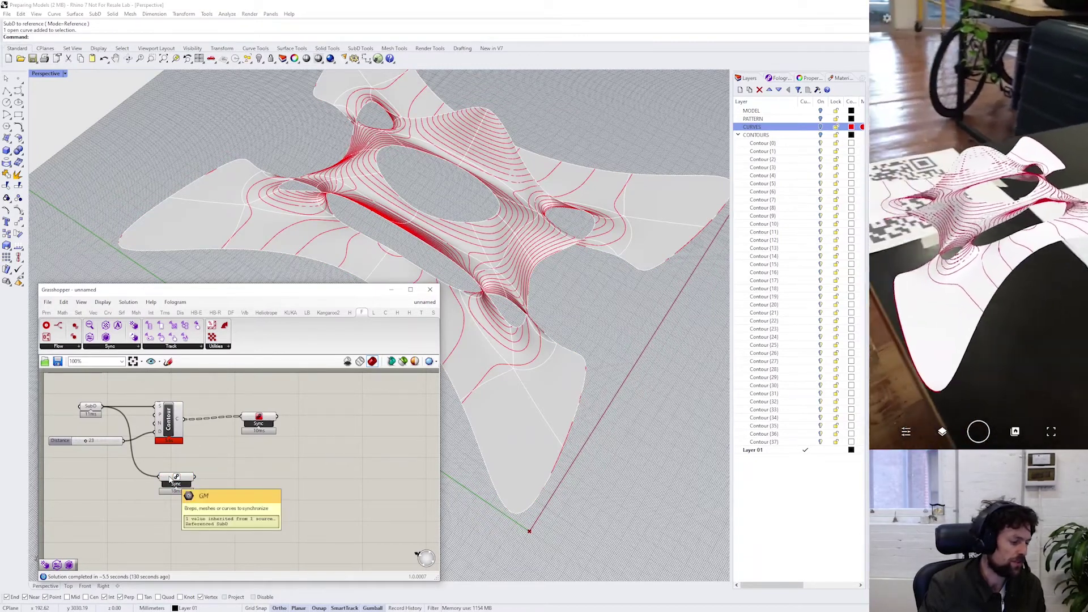
drag(170, 481, 177, 485)
- Enable Outline and Occlusion in the surface Sync Object's settings
right_click(183, 483)
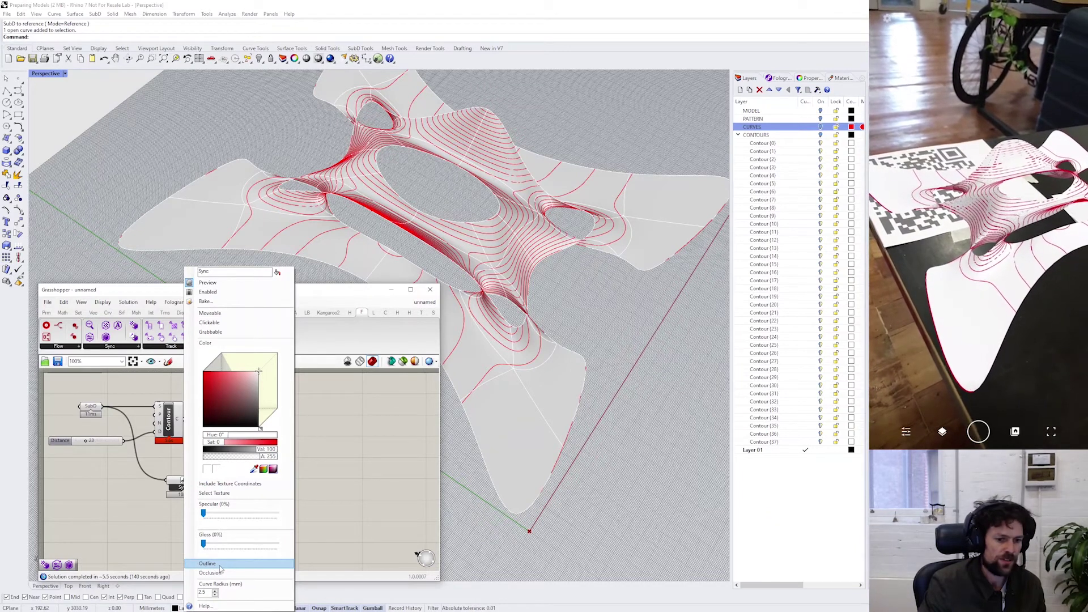
click(220, 564)
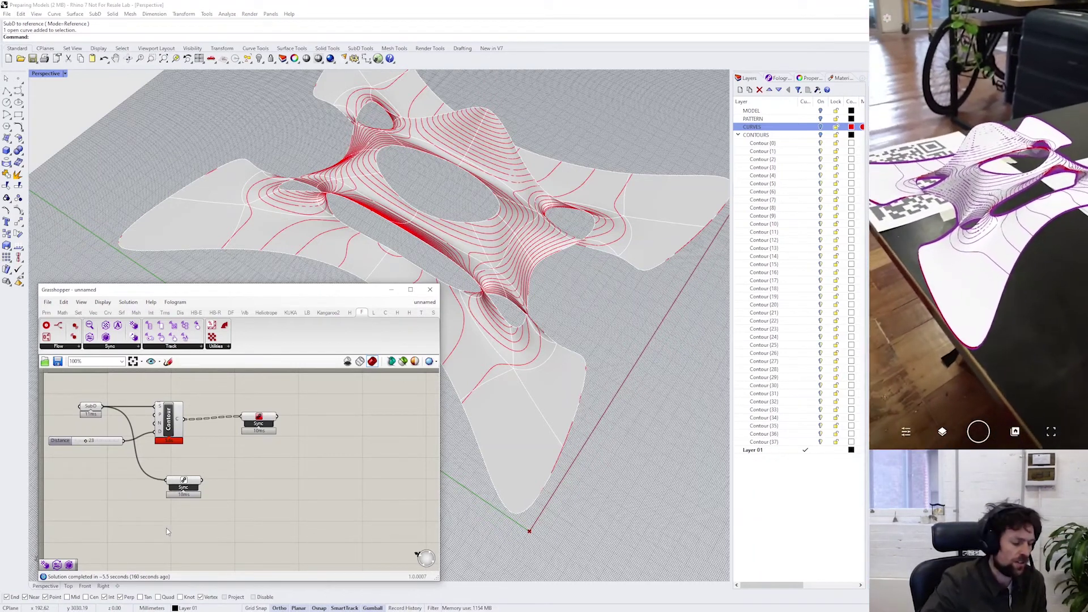
right_click(184, 481)
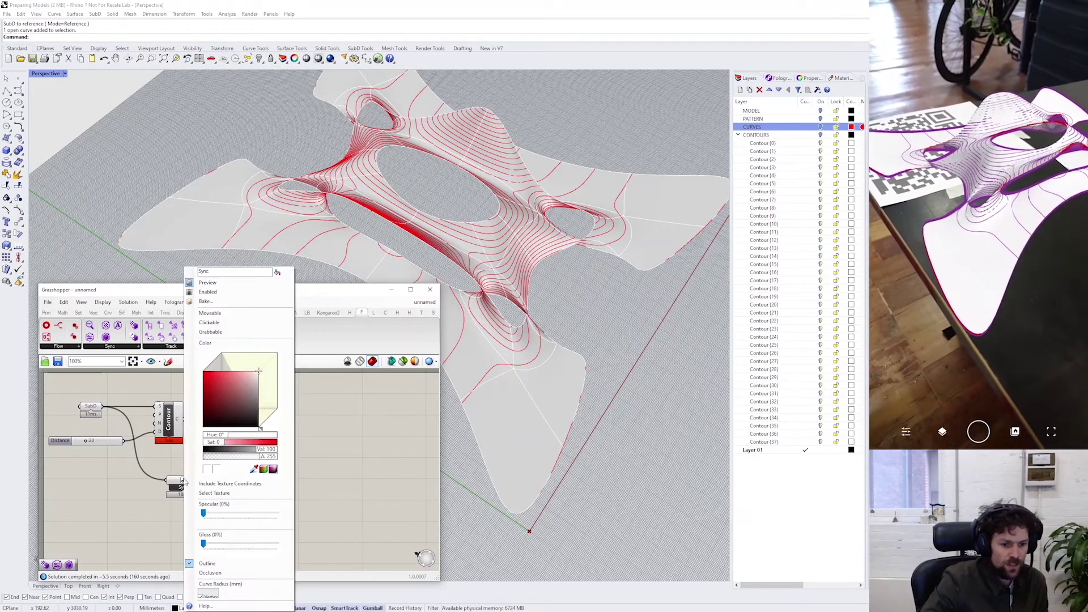
click(215, 575)
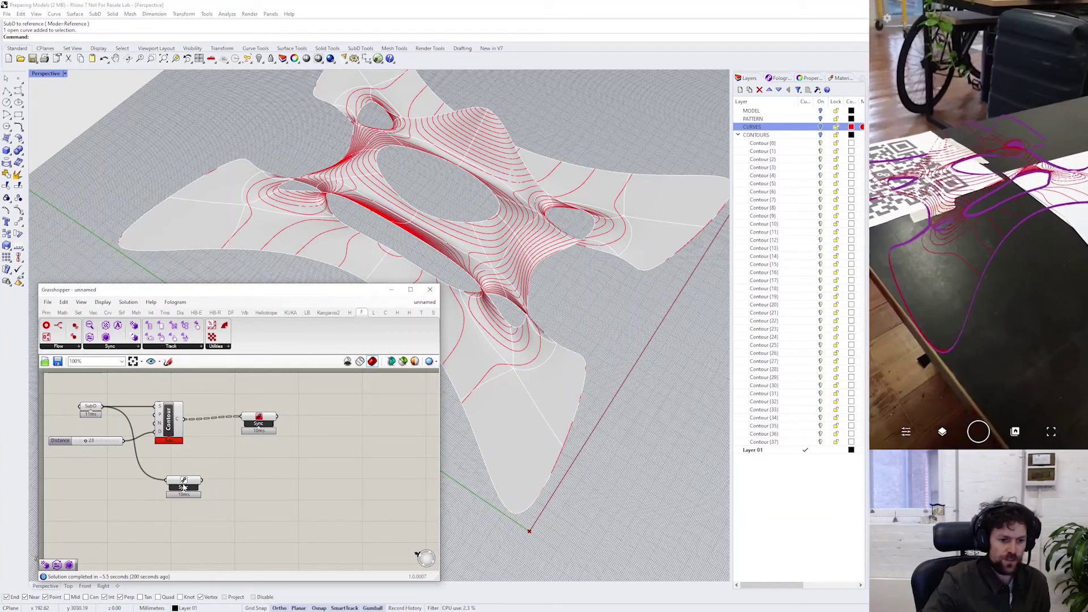
right_click(184, 488)
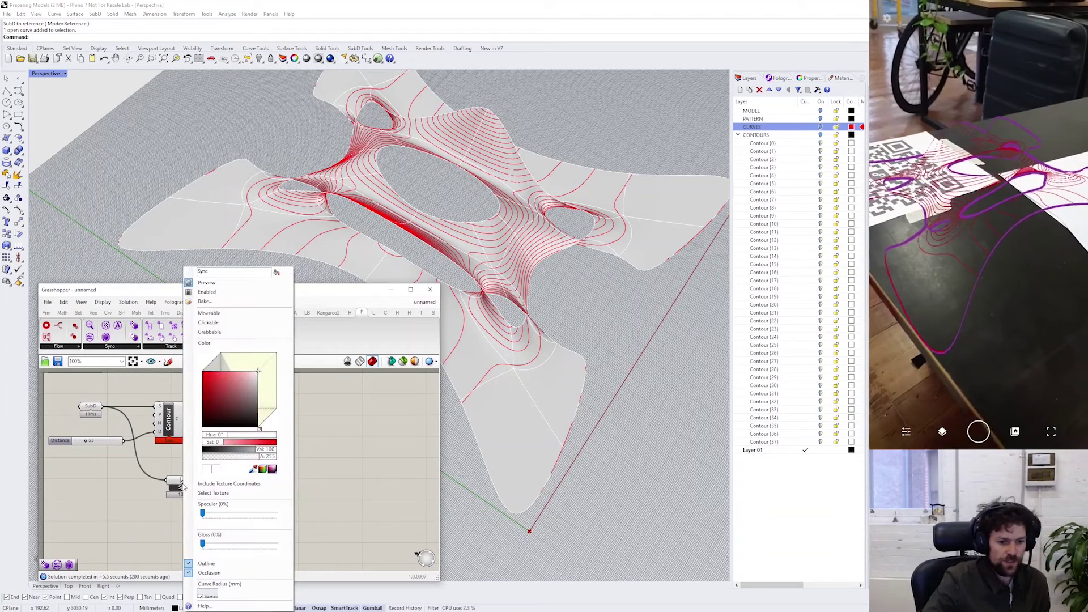
click(207, 576)
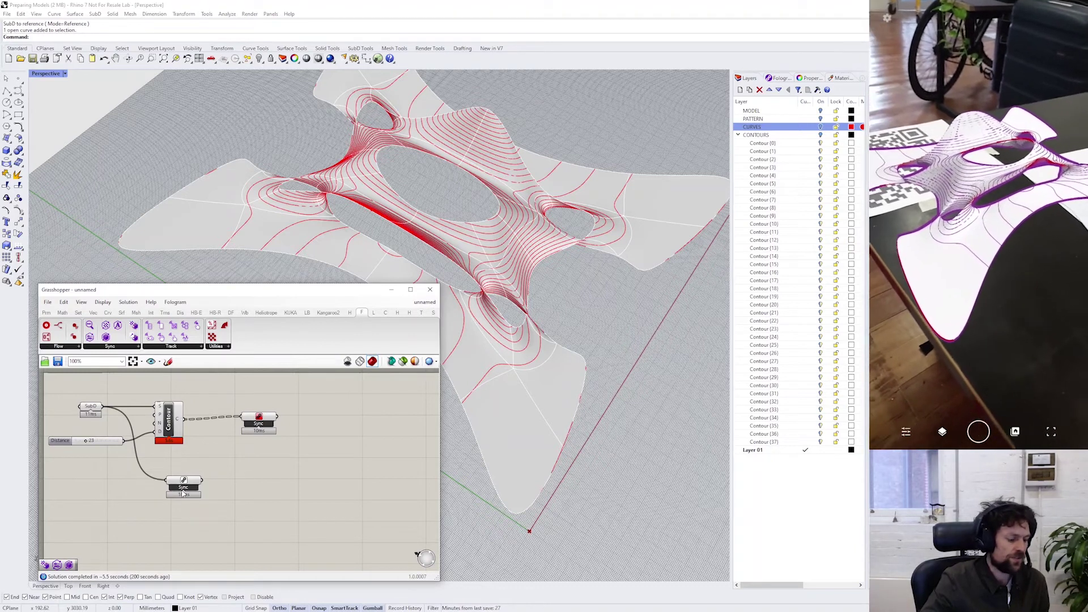
- Draw a box beside the SubD model with the Box command and select it
scroll(643, 367, down, 5)
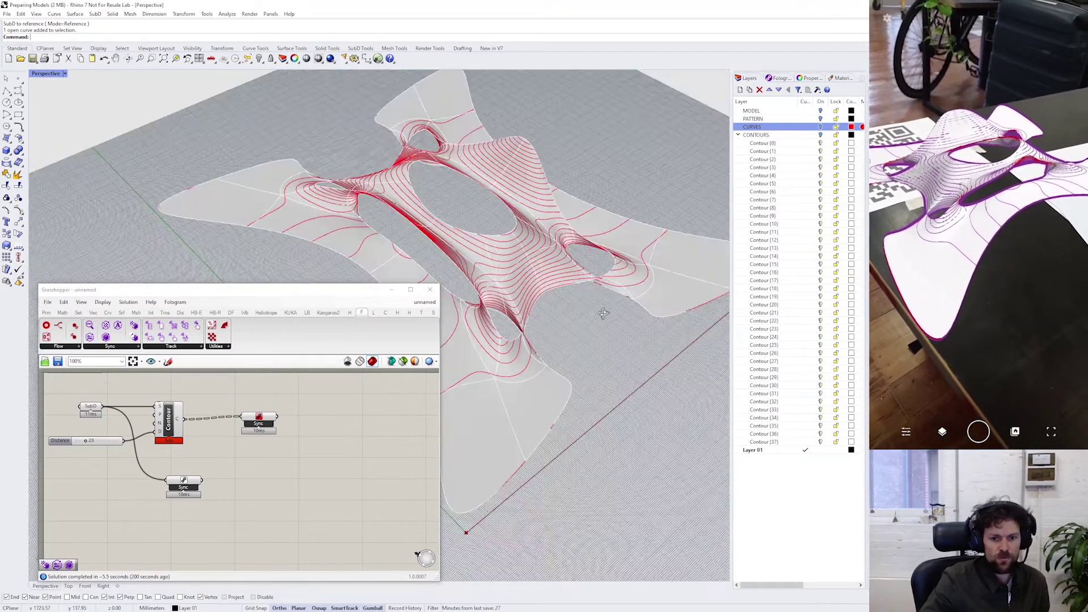
scroll(582, 383, up, 2)
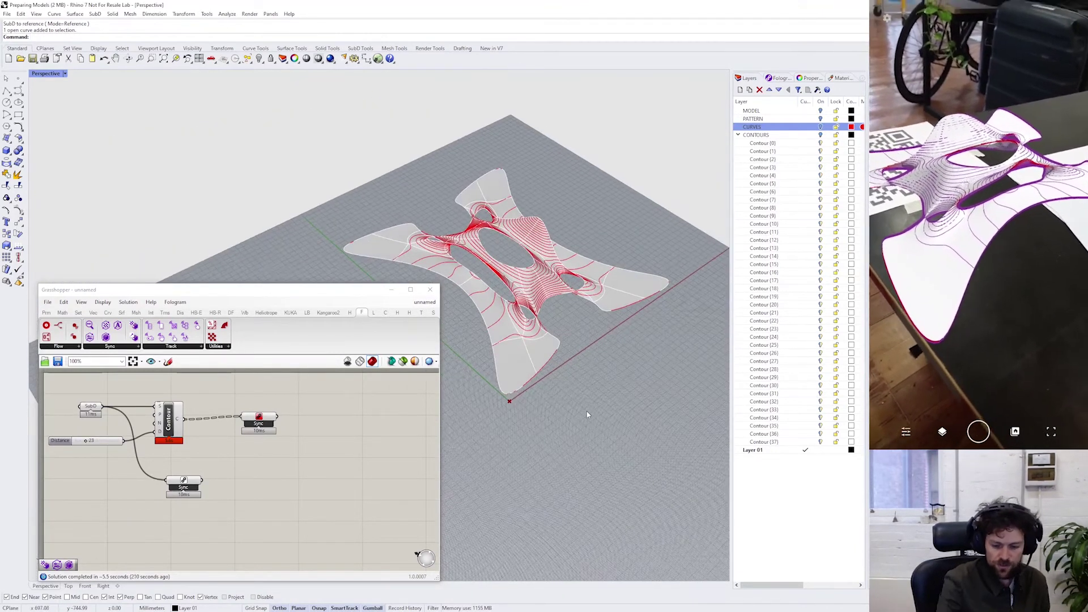
text(box)
key(Return)
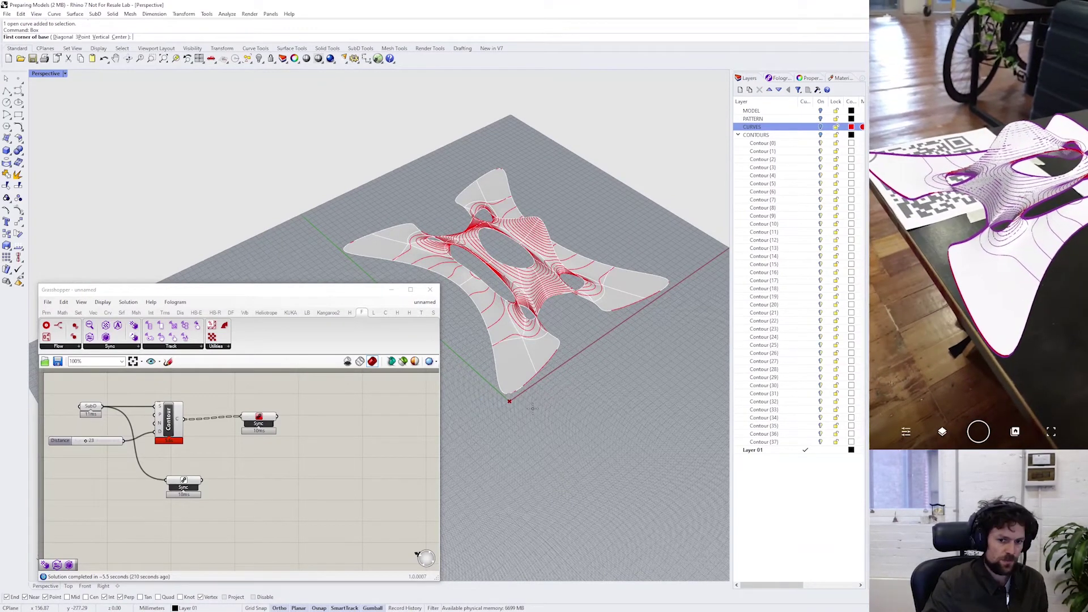
click(615, 199)
click(617, 261)
click(607, 186)
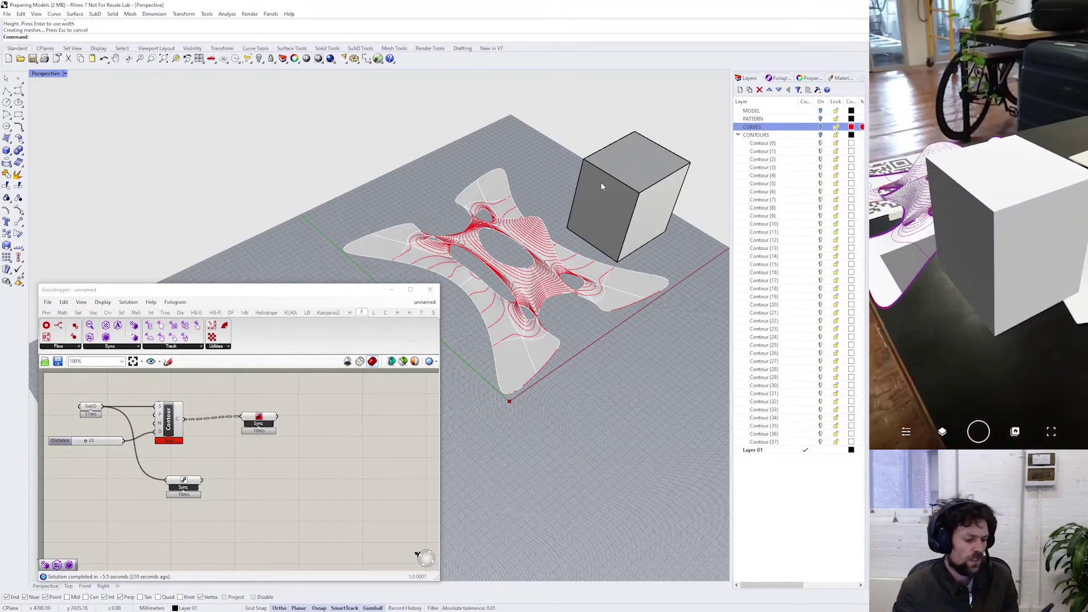
click(640, 167)
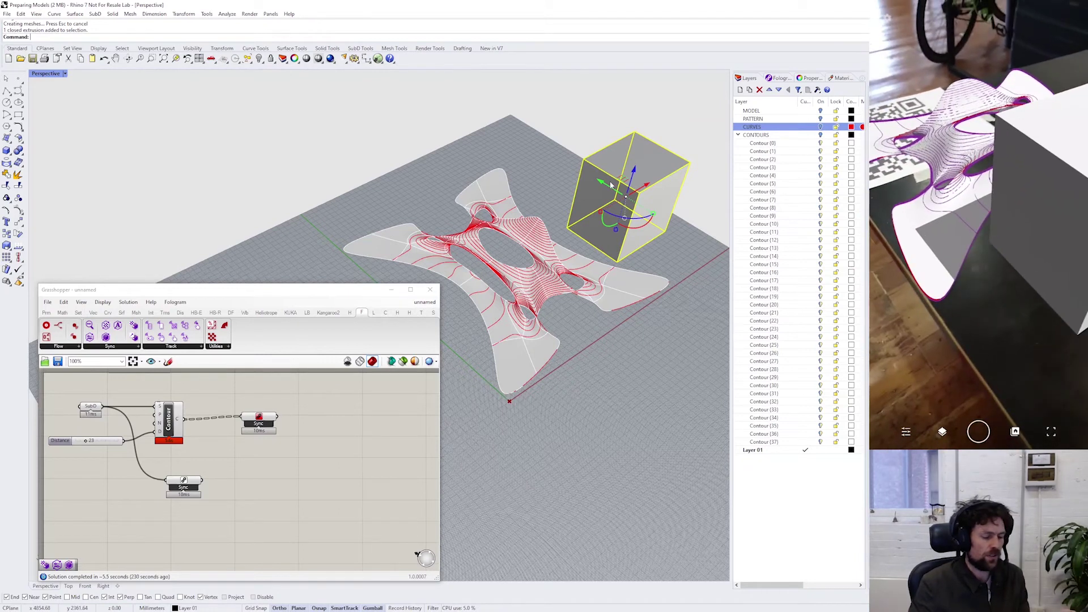
- Add a Geometry parameter and set it to the selected cube
double_click(250, 491)
text(geomtry)
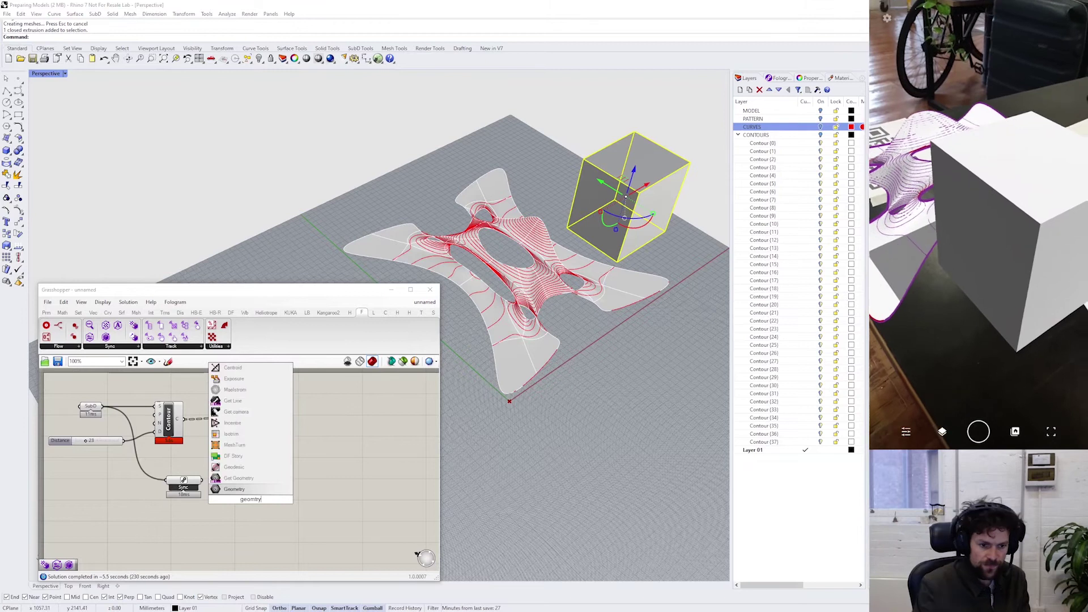
key(Return)
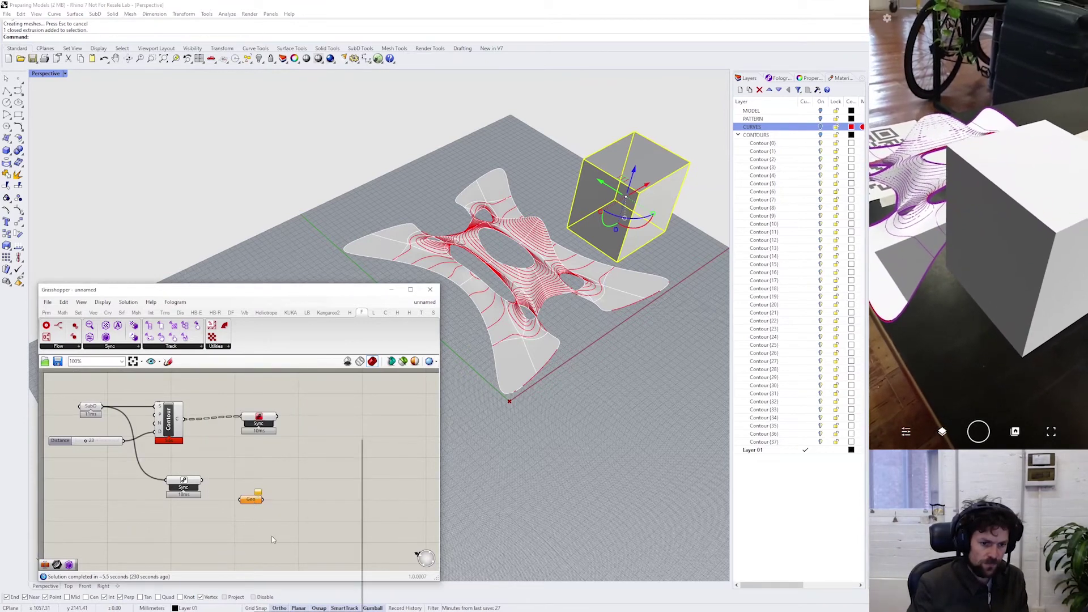
right_click(251, 499)
click(272, 541)
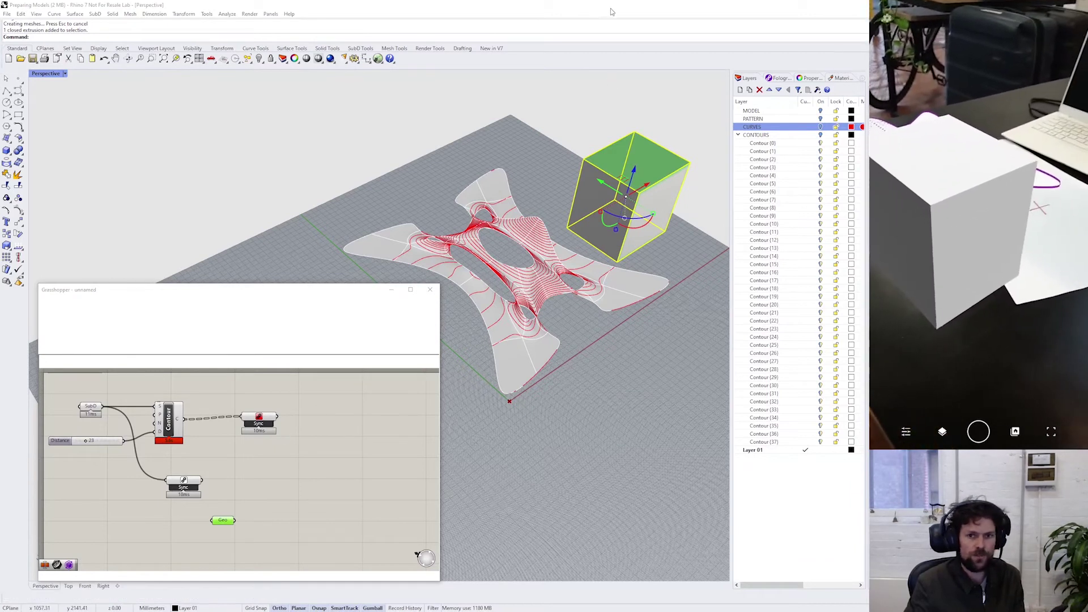
- Select the original cube in Rhino and hide it with Ctrl+H
click(603, 176)
right_drag(603, 177, 687, 258)
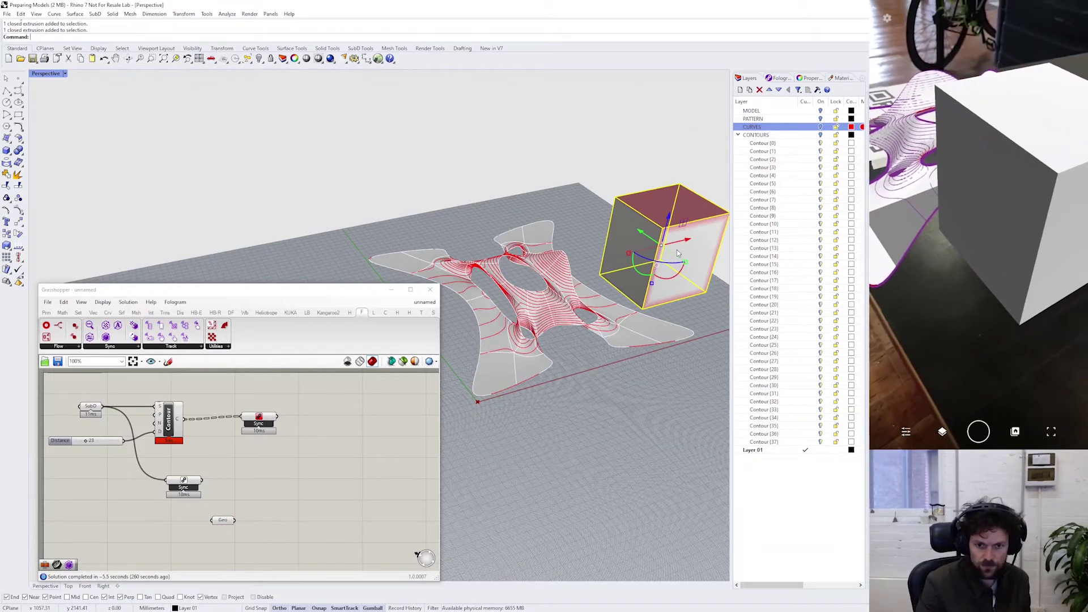
key(ctrl+h)
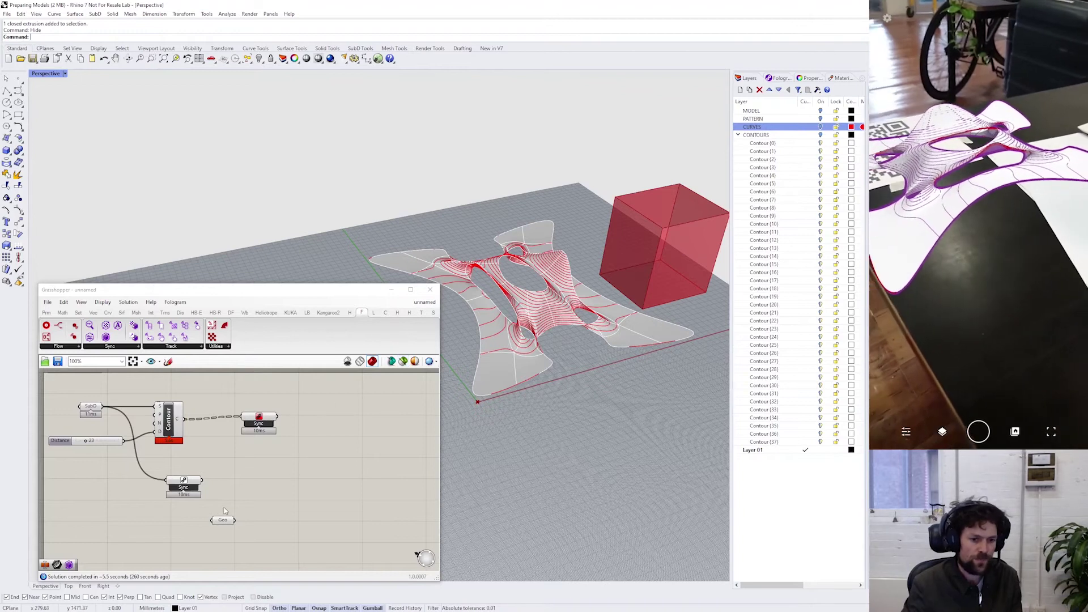
- Add a third Sync Object and connect the cube Geometry parameter to it
double_click(267, 508)
text(sync)
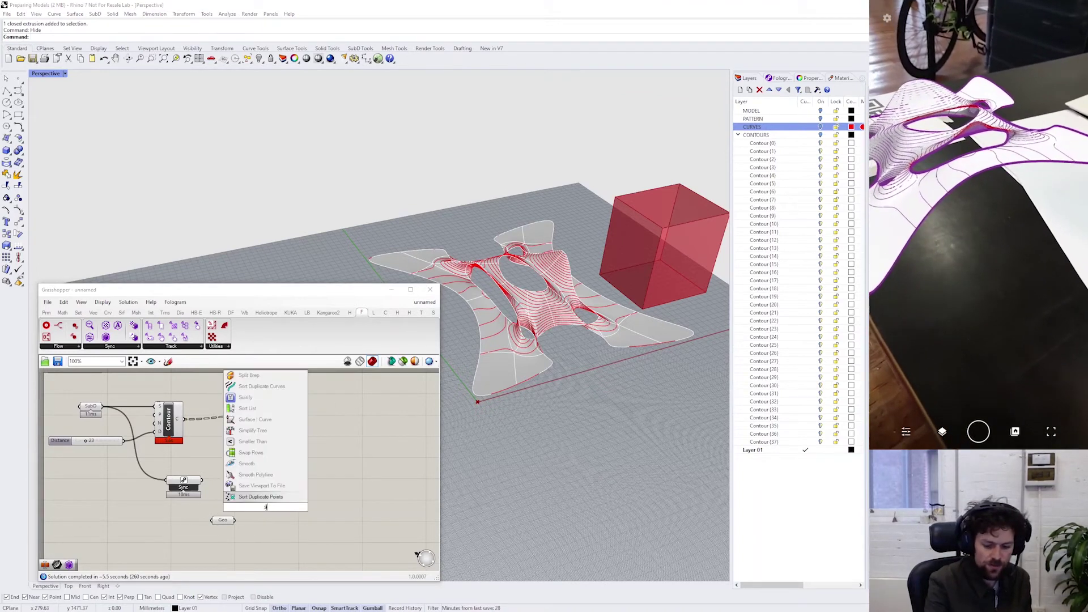
click(253, 497)
mouse_move(241, 519)
mouse_down()
mouse_move(248, 508)
mouse_move(259, 526)
mouse_up()
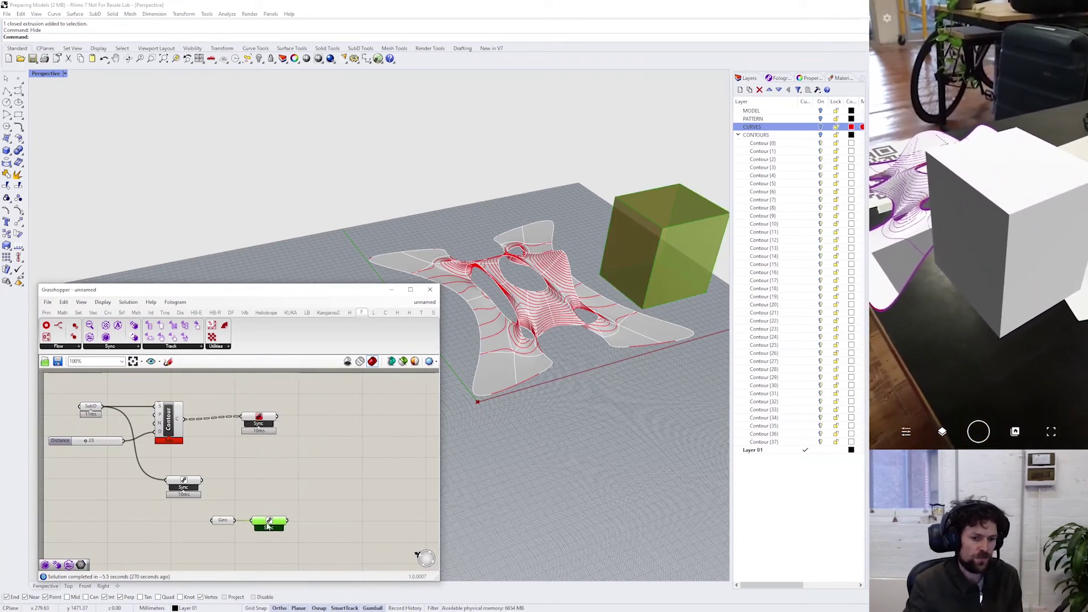
- Turn on Occlusion in the cube Sync Object's settings
right_click(269, 525)
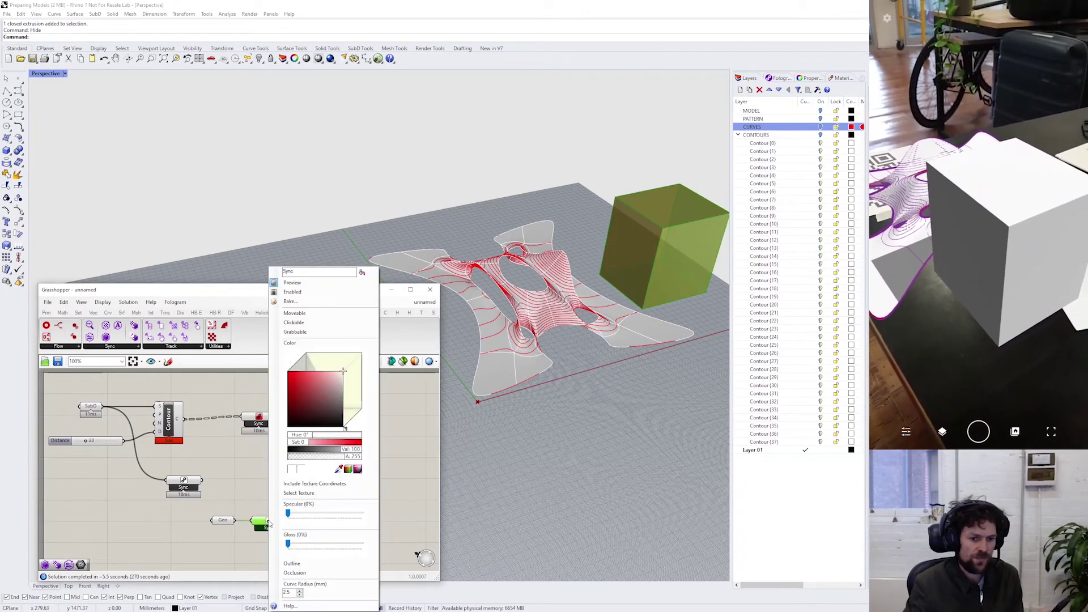
click(302, 574)
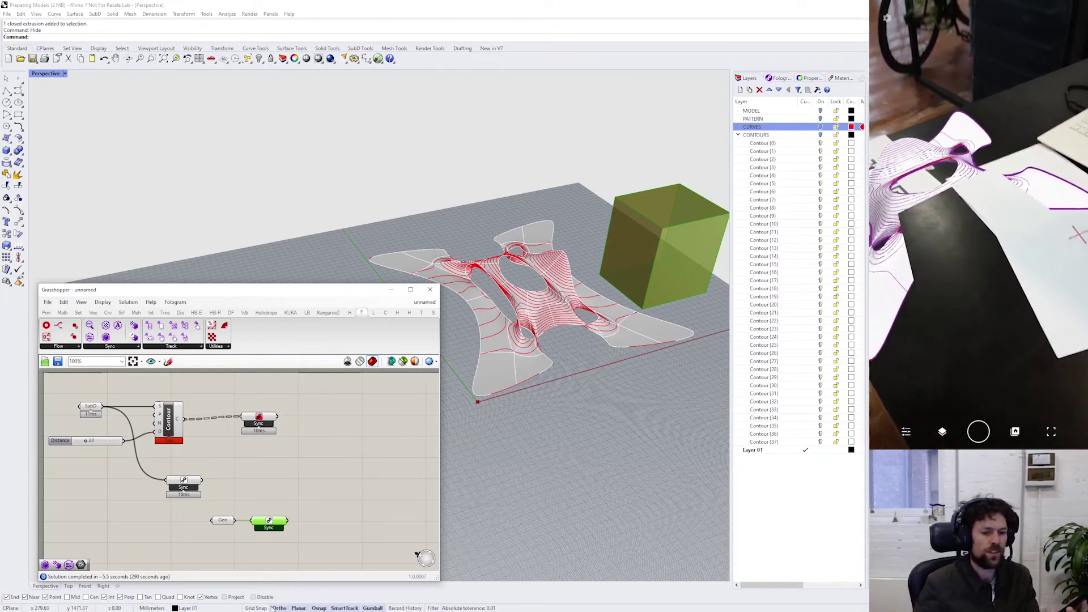
click(328, 509)
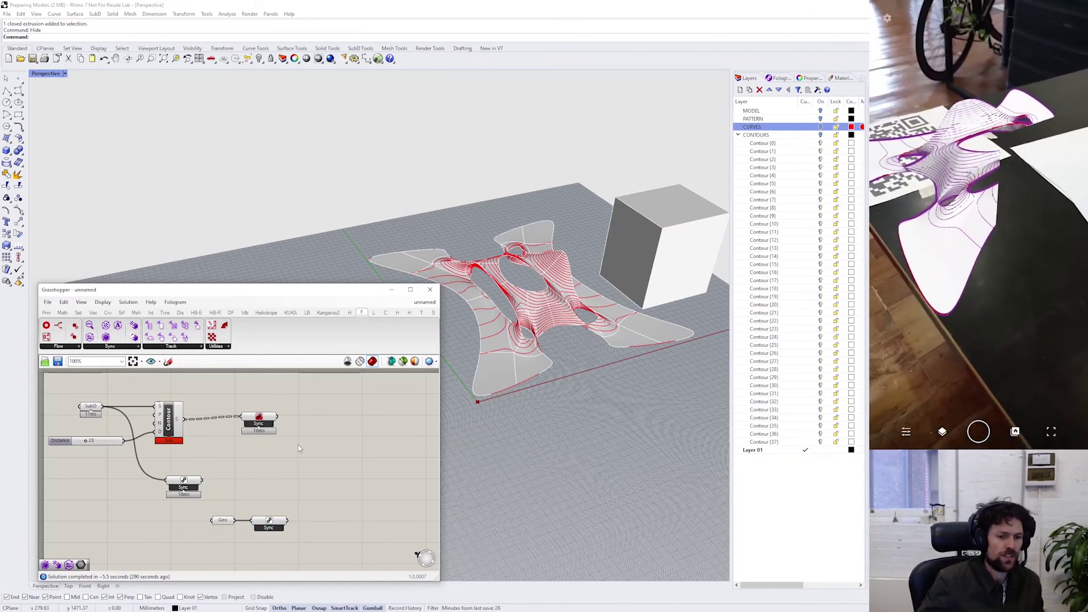
- Delete the cube's Geometry and Sync Object components from the Grasshopper definition
drag(320, 495, 211, 542)
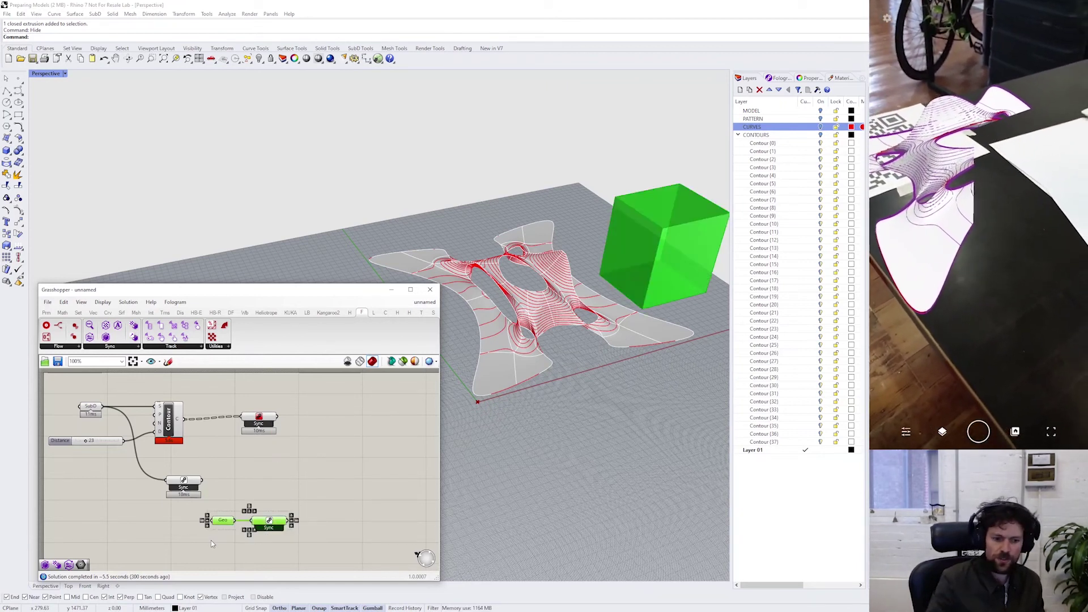
key(Delete)
right_click(259, 421)
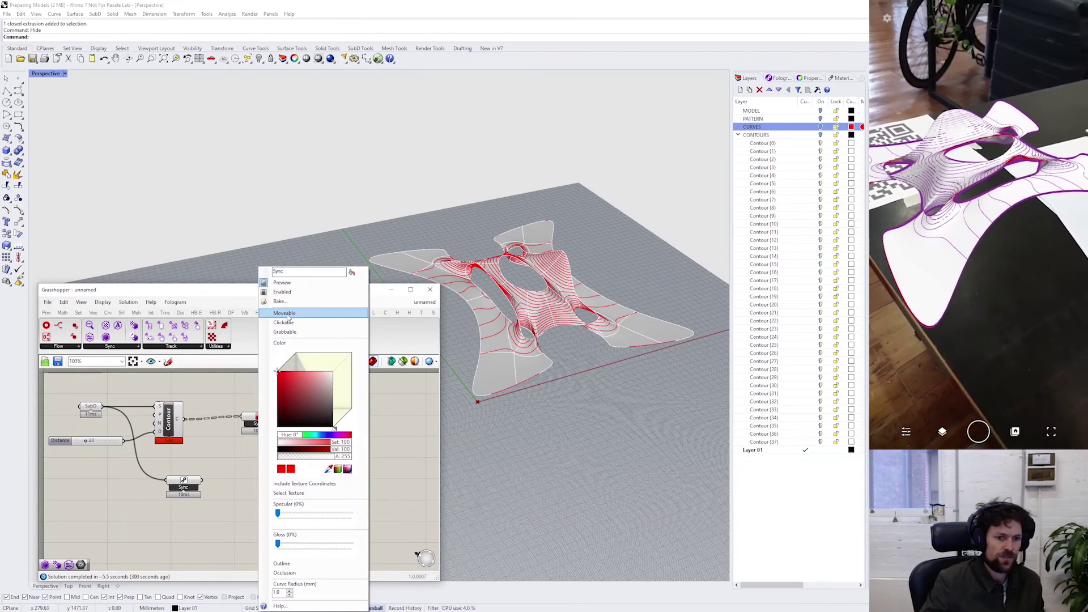
click(211, 520)
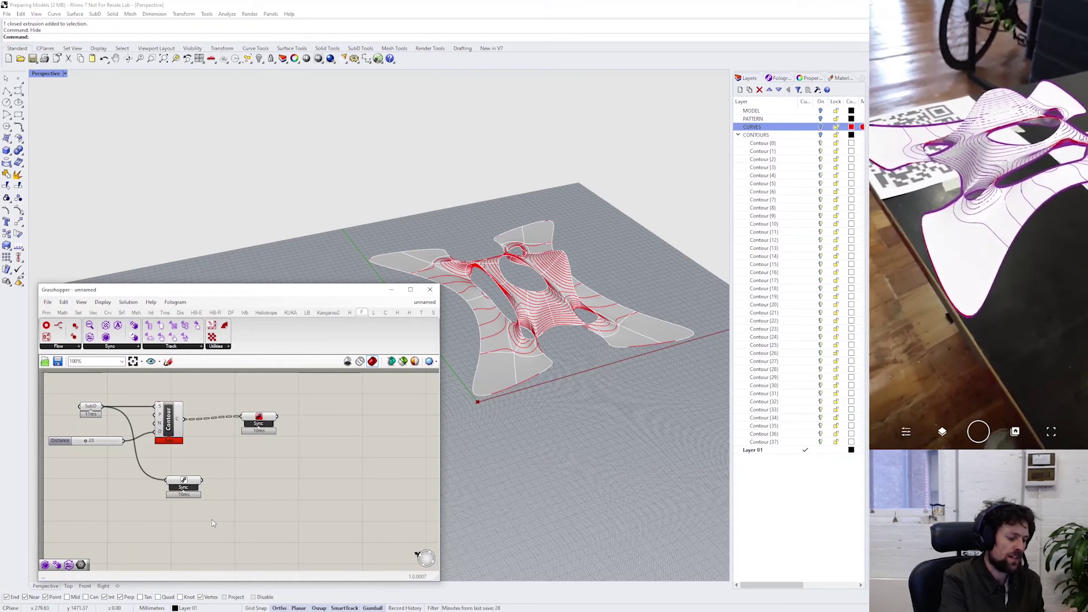
- Enable Moveable, Clickable and Grabbable on the surface's Sync Object component
right_click(184, 480)
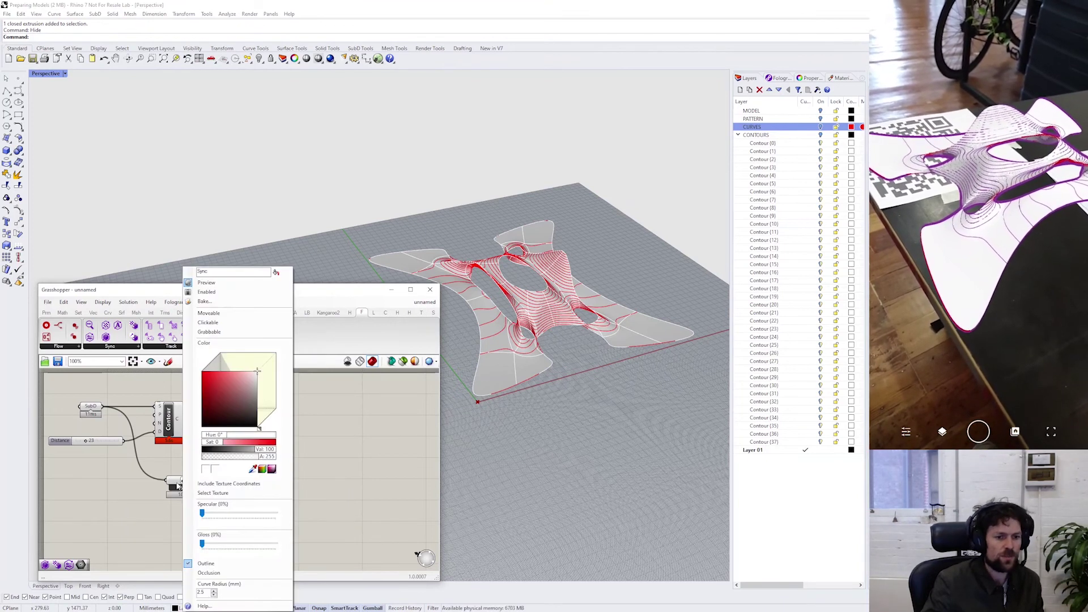
click(209, 314)
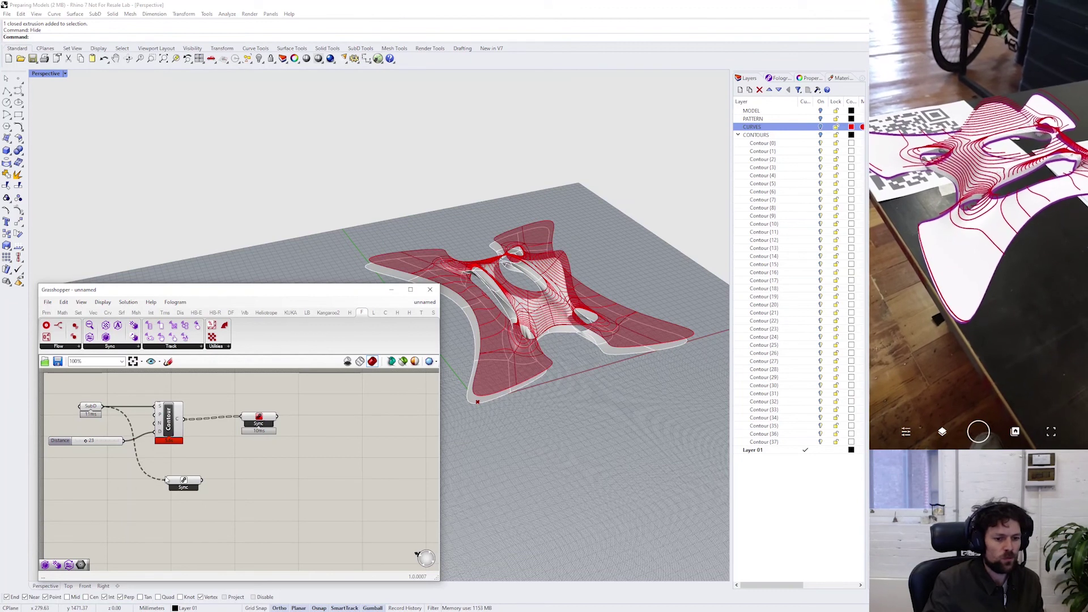
right_click(184, 483)
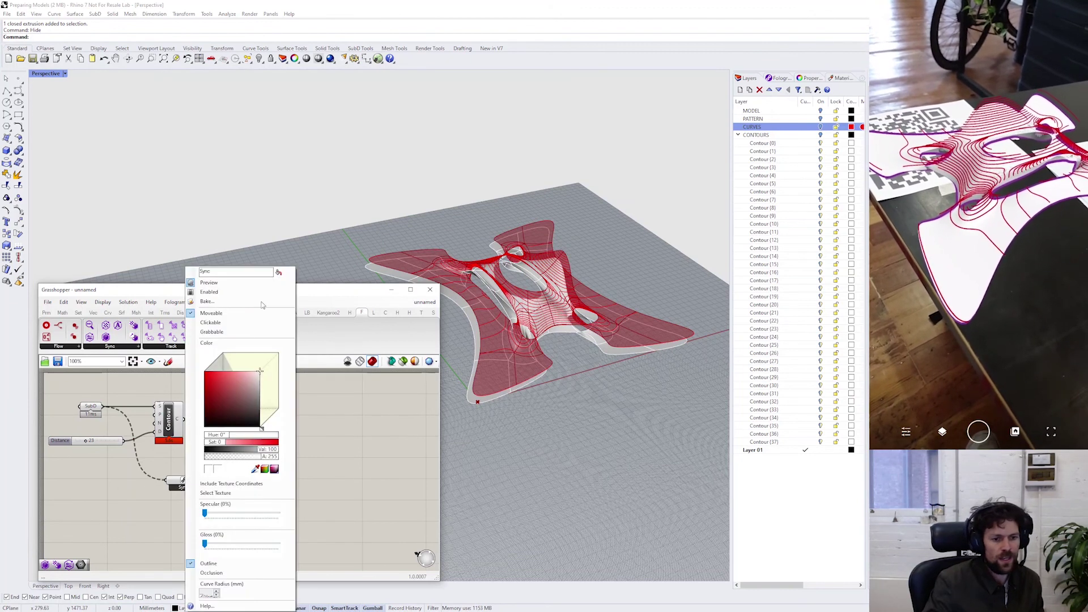
click(209, 323)
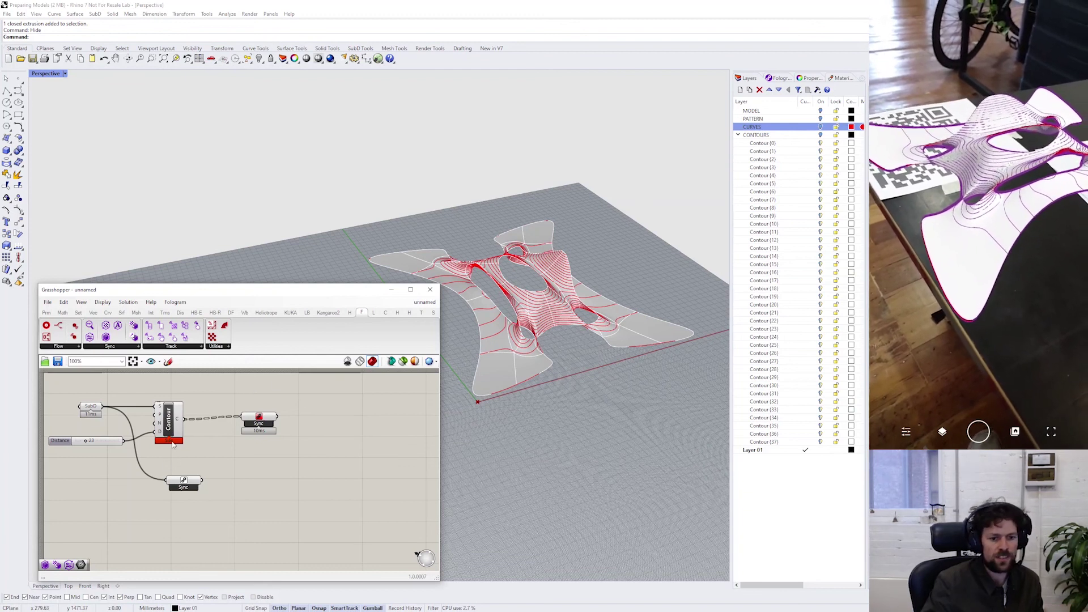
right_click(181, 489)
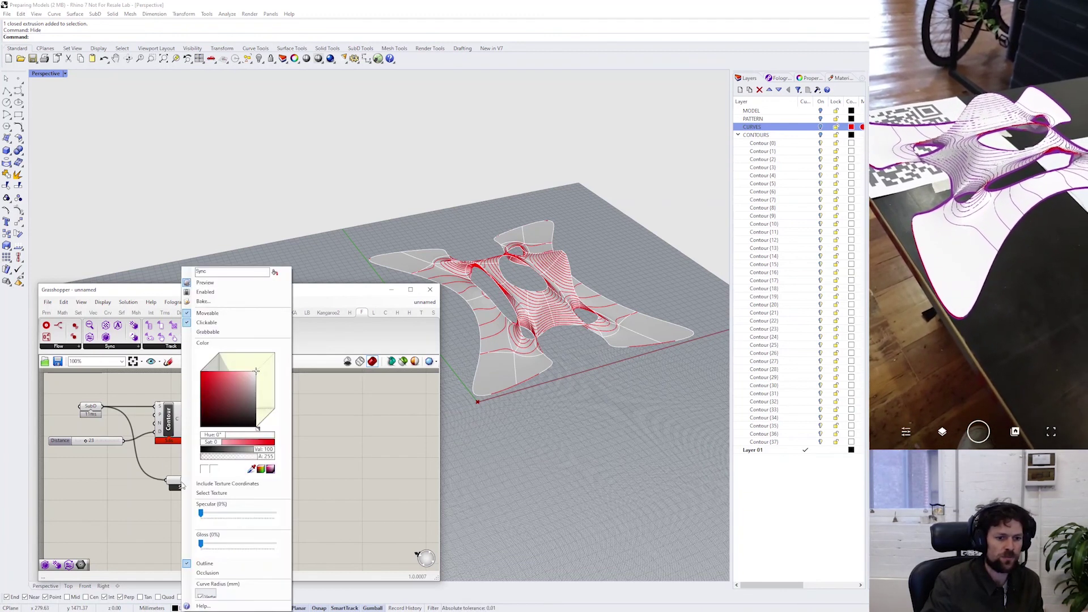
click(219, 333)
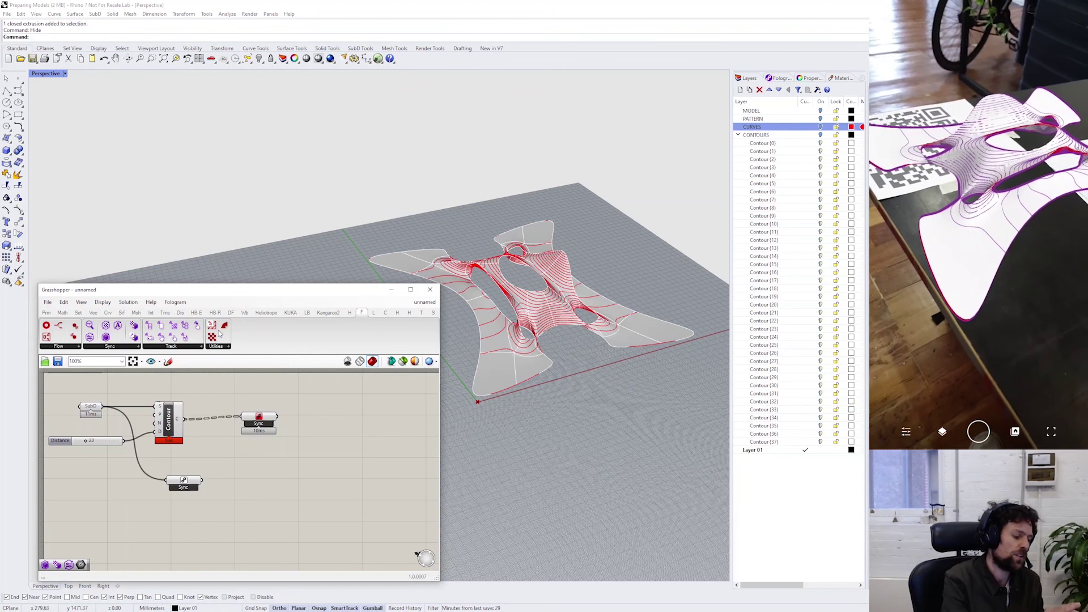